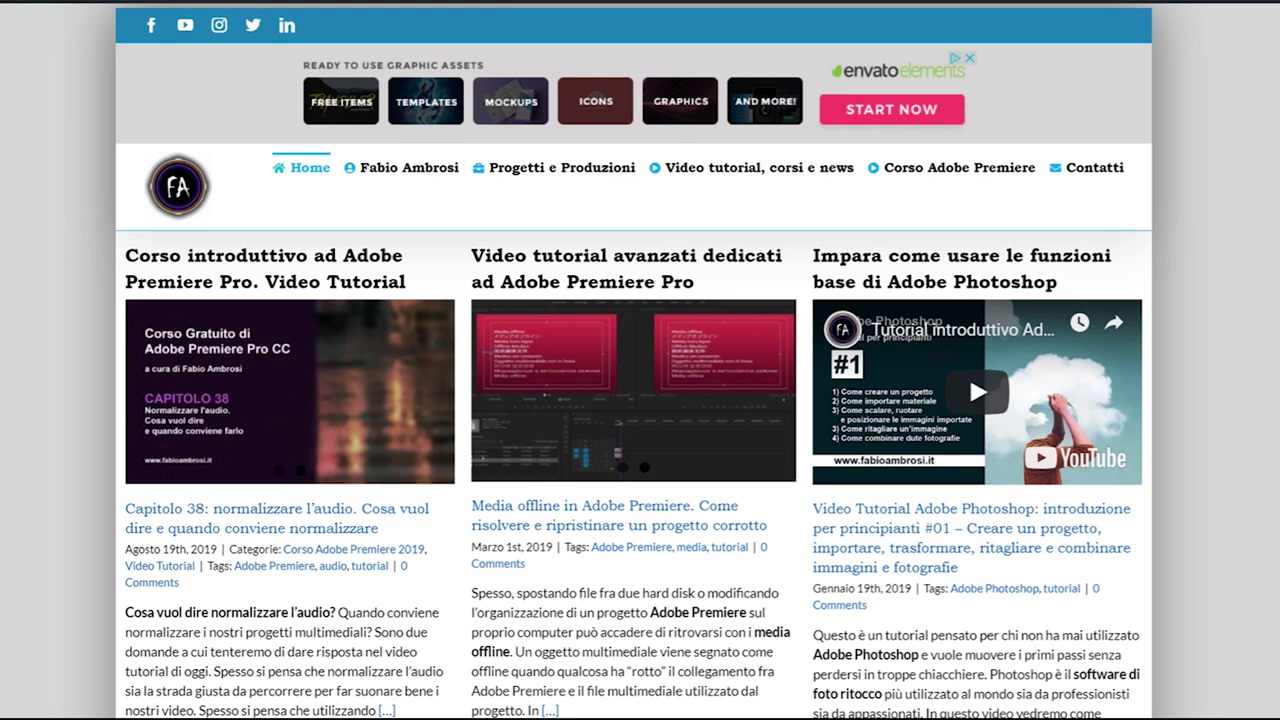
- Scroll down through the Premiere course article's numbered list of lessons
scroll(583, 334, down, 6)
scroll(583, 334, down, 6)
scroll(575, 314, down, 7)
scroll(573, 311, down, 5)
scroll(560, 315, down, 5)
scroll(540, 320, down, 5)
scroll(521, 324, down, 3)
scroll(521, 324, down, 2)
scroll(523, 320, down, 3)
scroll(523, 320, up, 2)
scroll(520, 321, up, 4)
scroll(521, 321, down, 3)
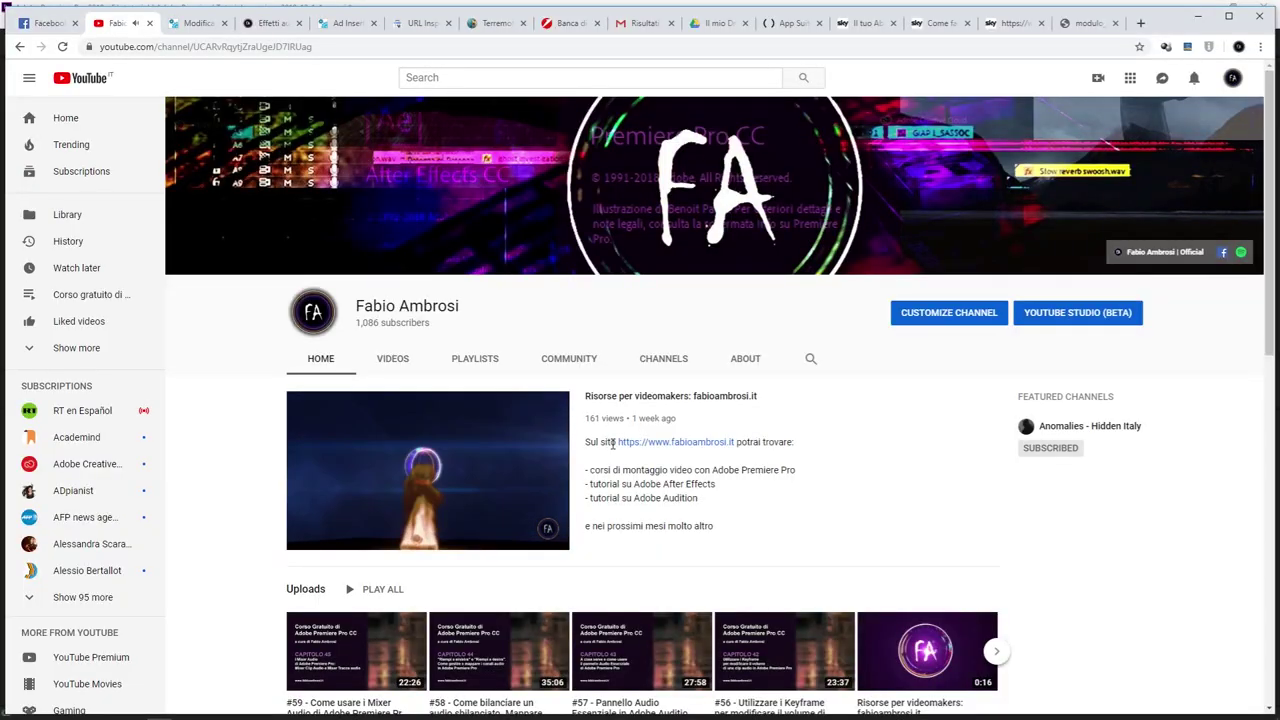
scroll(700, 455, down, 3)
scroll(777, 463, down, 2)
scroll(783, 467, down, 3)
scroll(783, 467, up, 3)
scroll(783, 463, up, 3)
scroll(771, 457, up, 2)
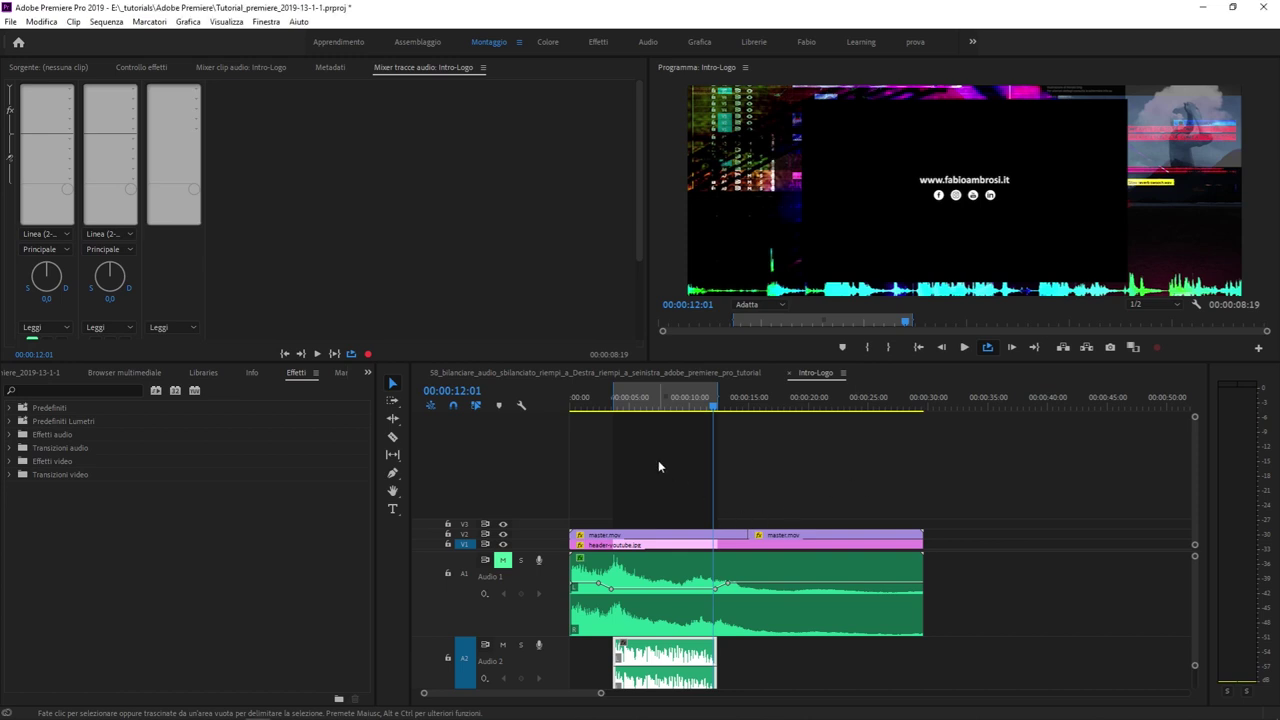
click(658, 460)
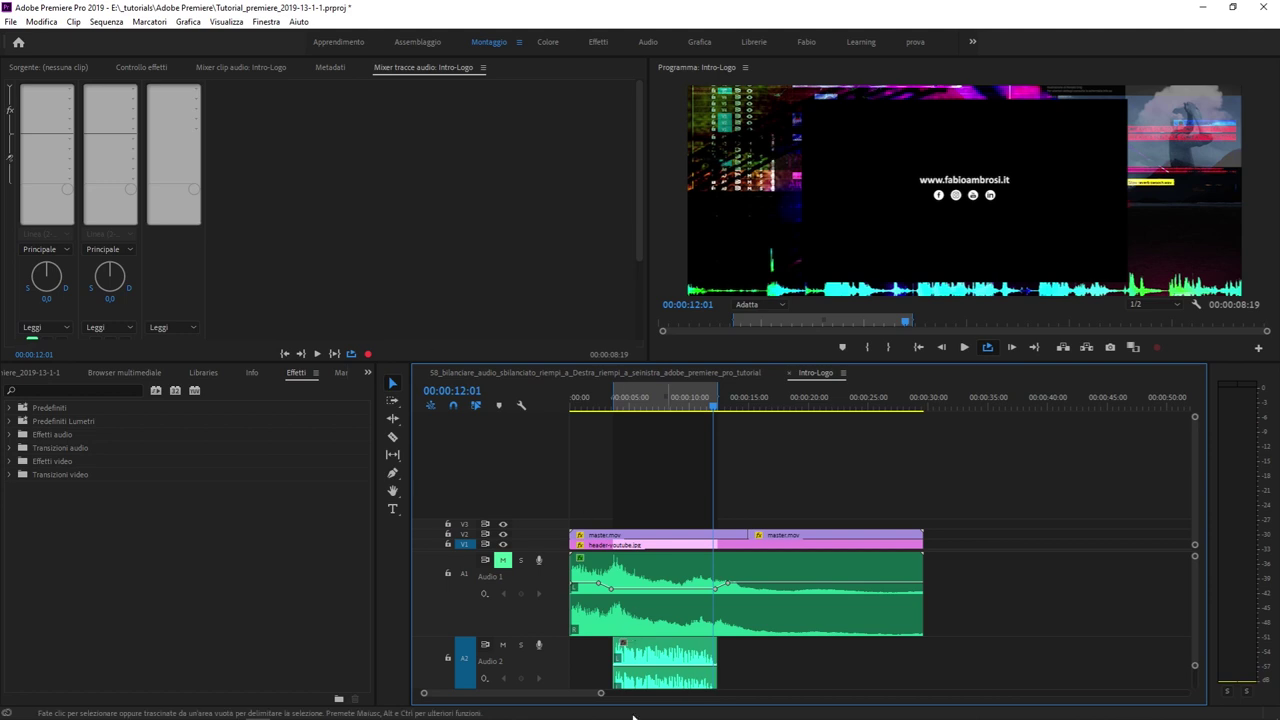
click(695, 651)
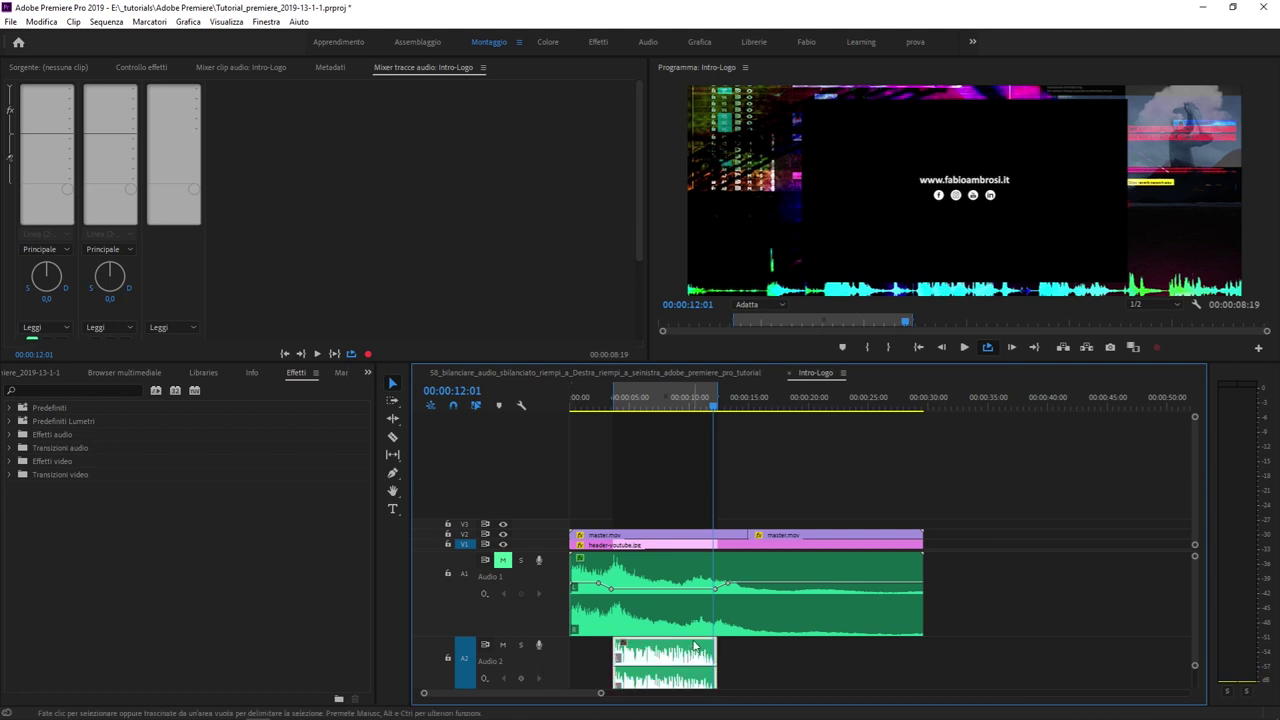
click(614, 406)
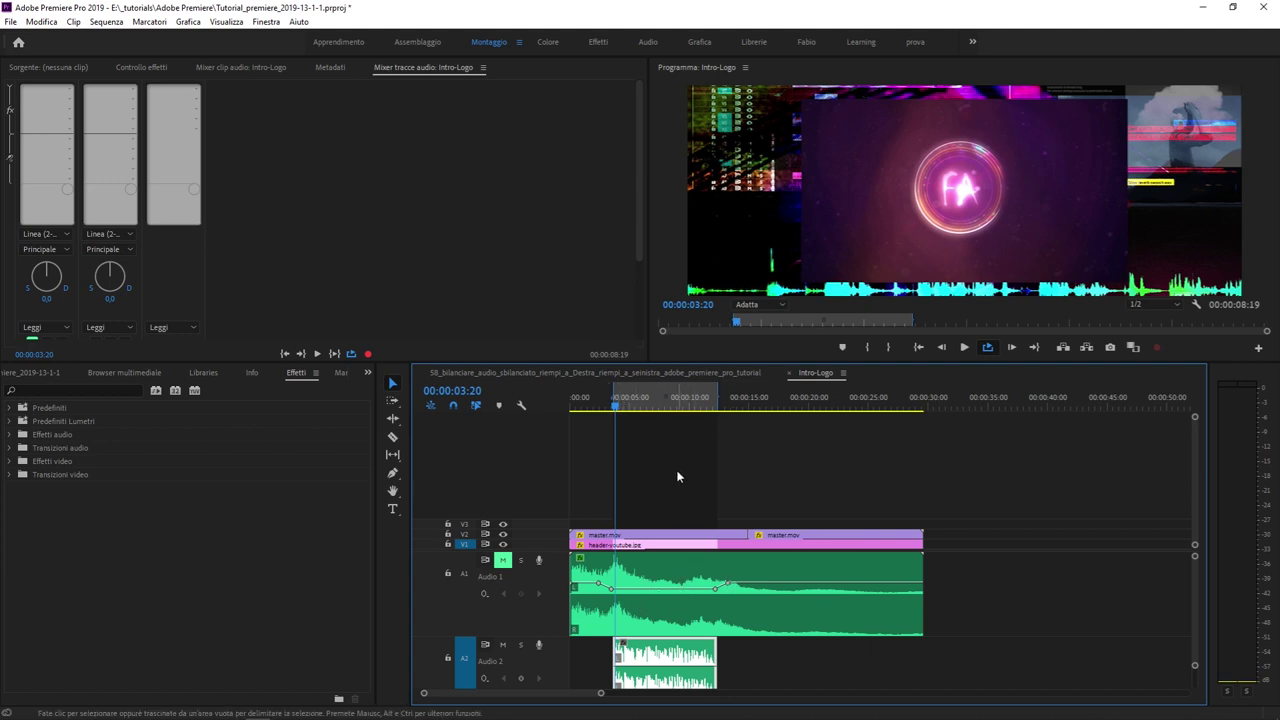
click(604, 405)
key(space)
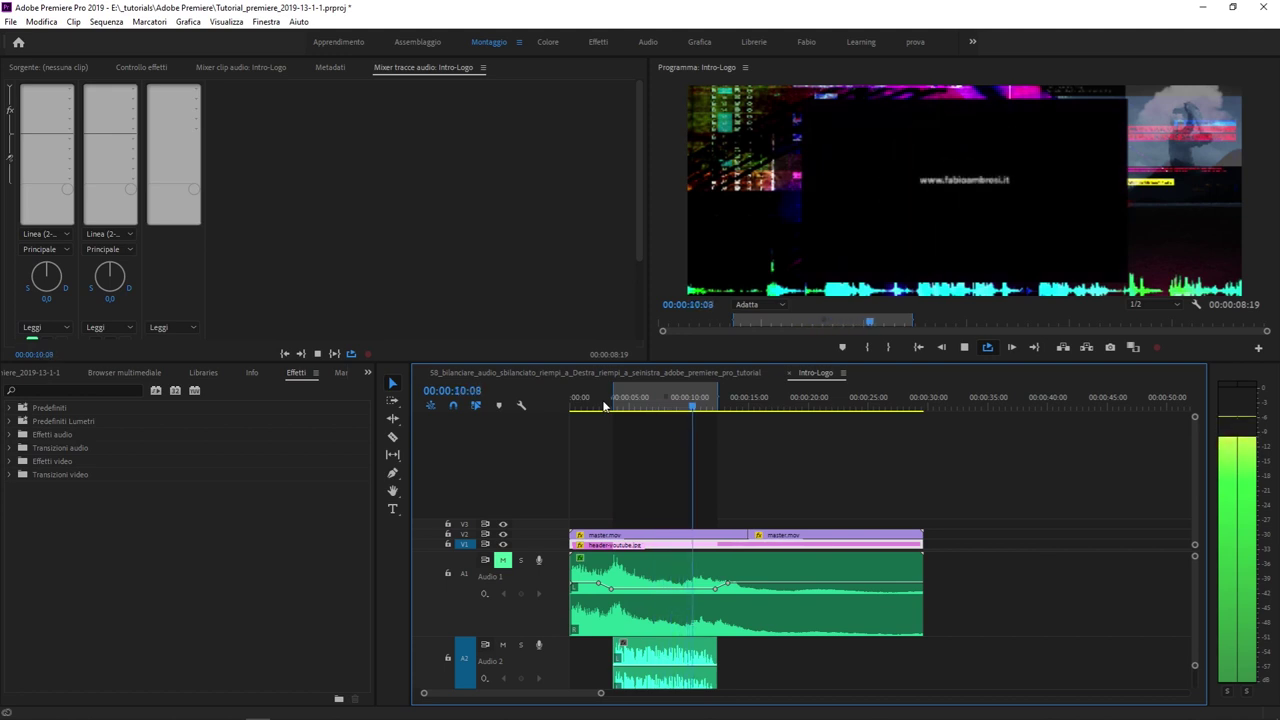
key(space)
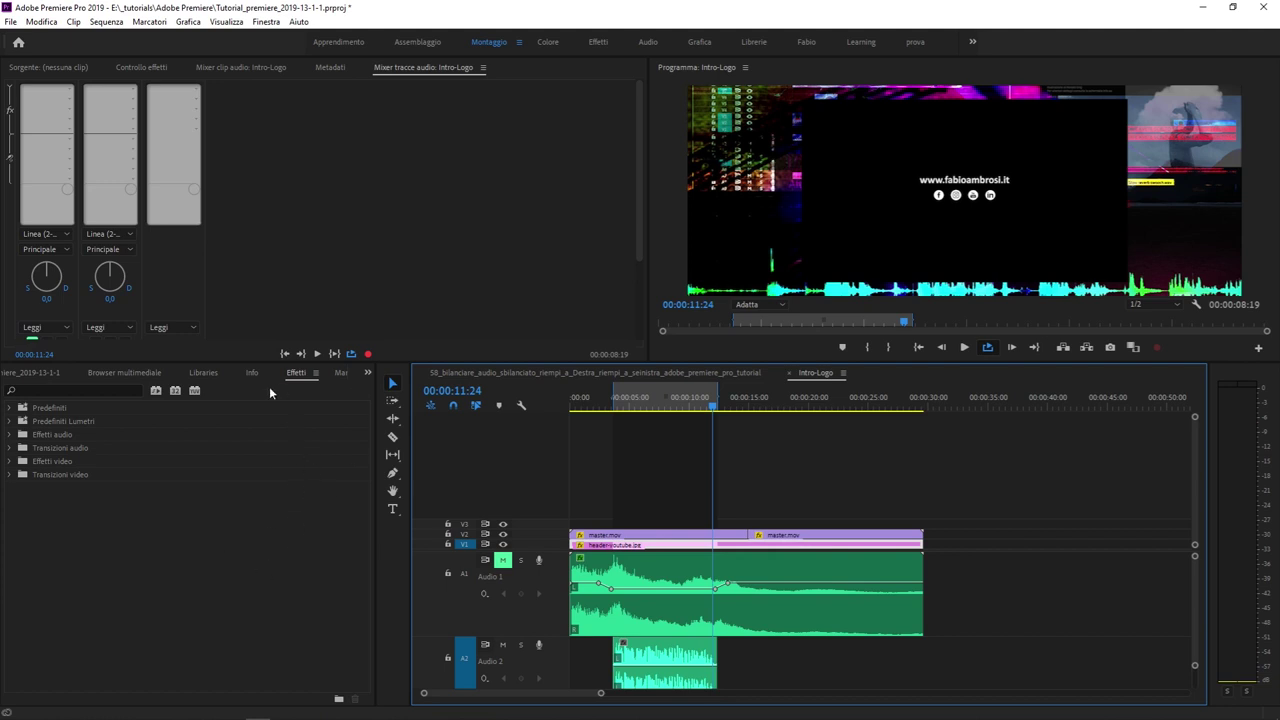
click(308, 241)
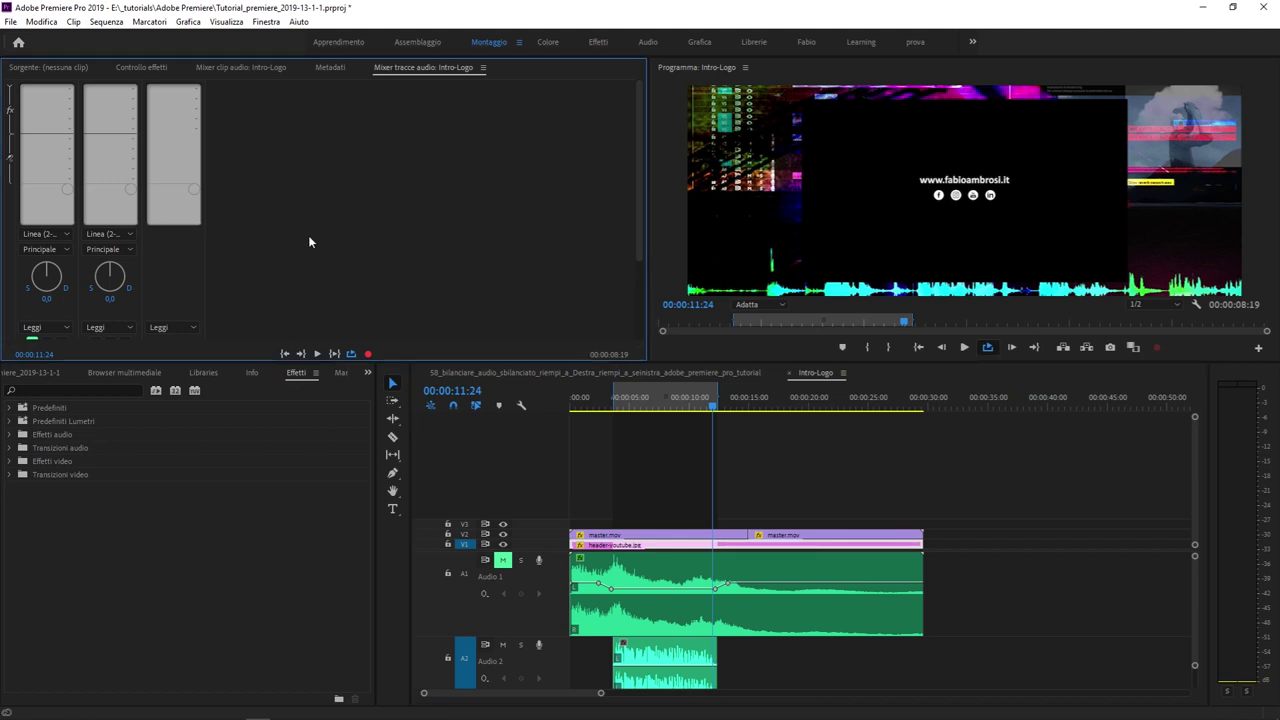
key(grave)
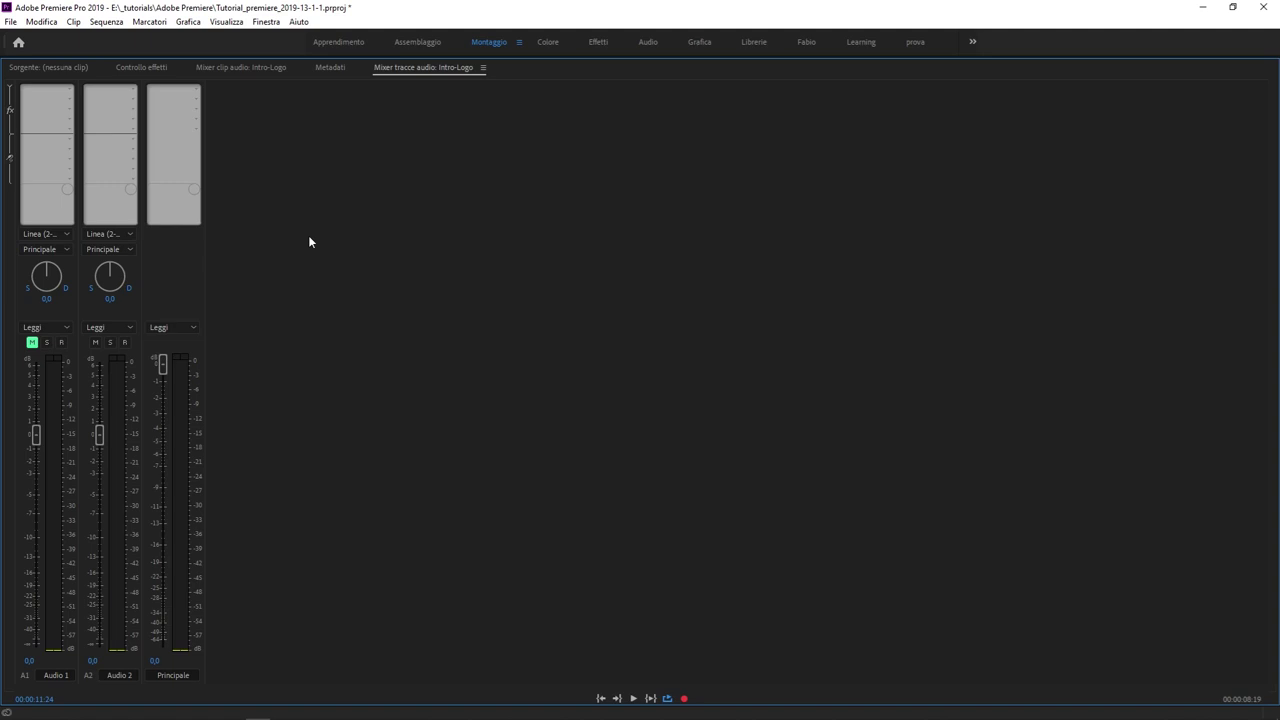
key(grave)
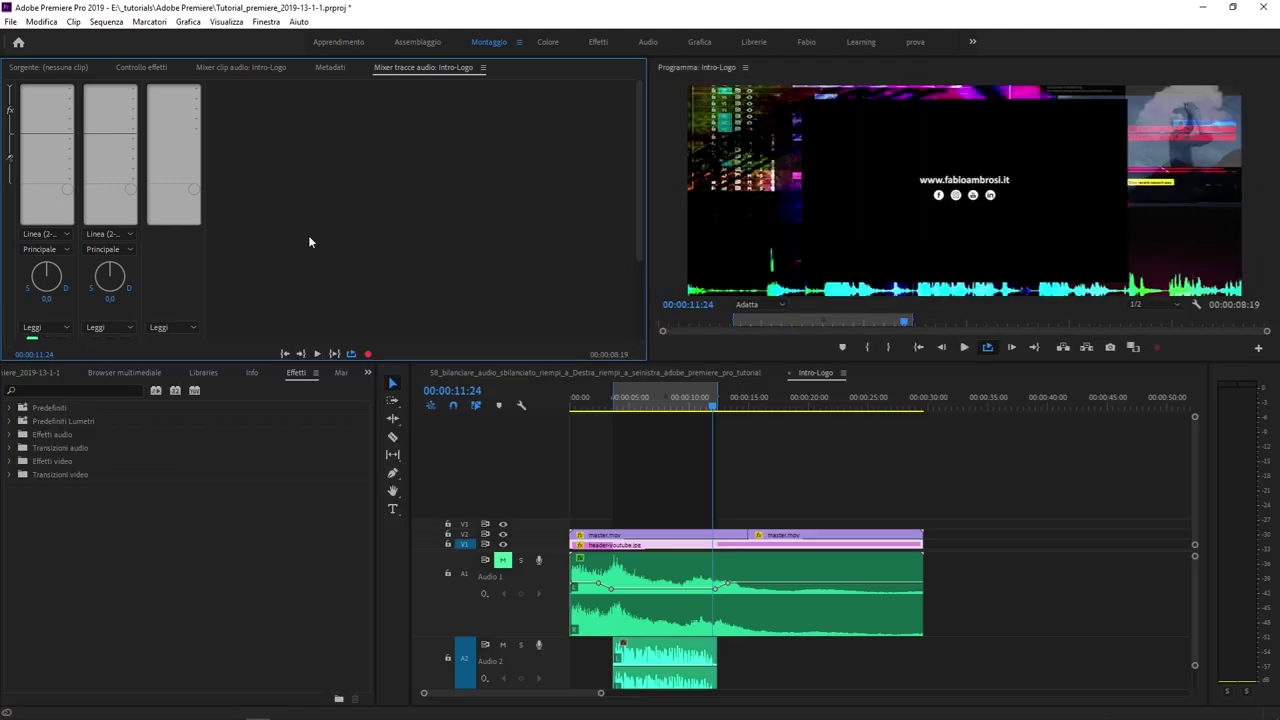
- Search 'river' in Effects and drag Riverbero surround onto the Audio 2 clip
click(63, 391)
text(river)
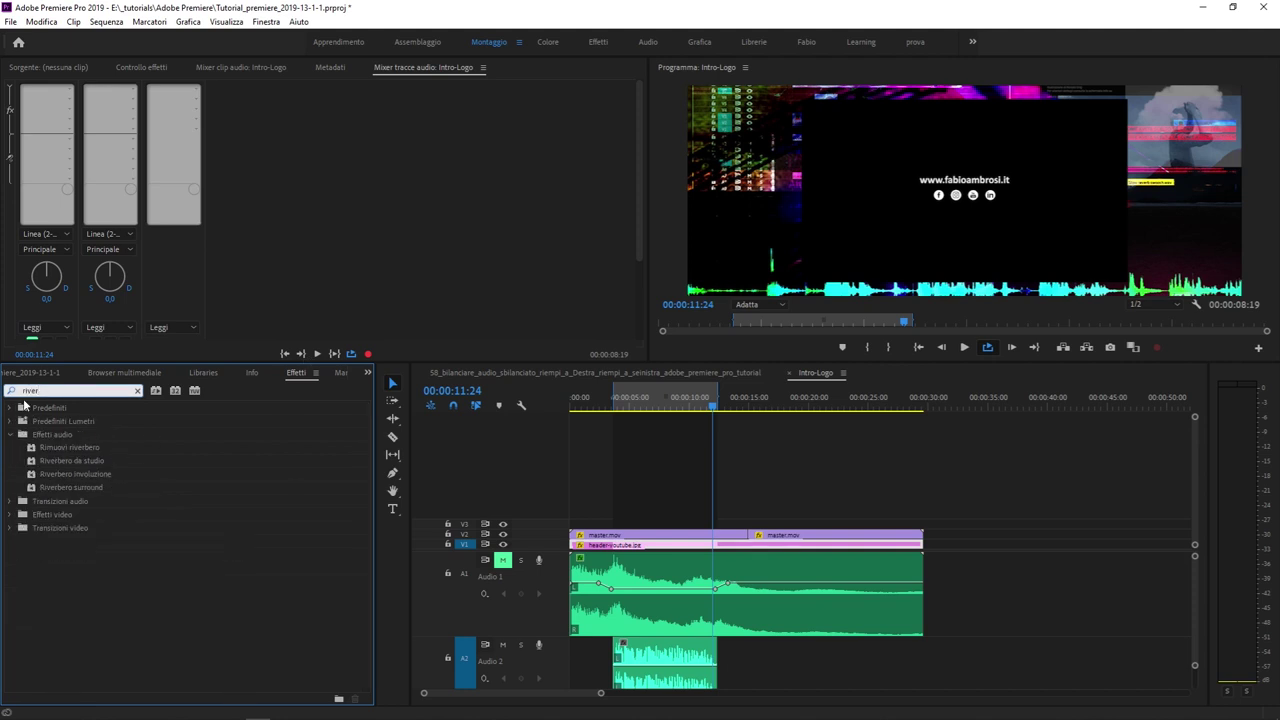
click(80, 487)
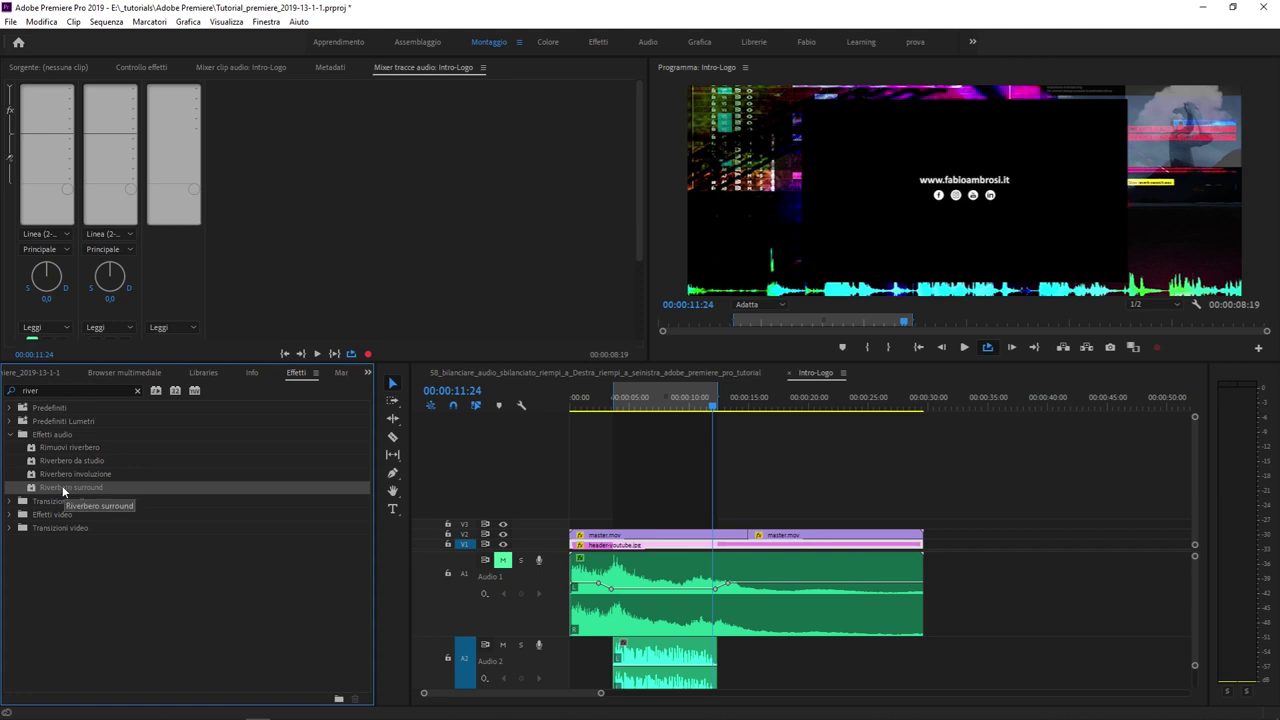
drag(62, 485, 653, 652)
drag(55, 487, 664, 663)
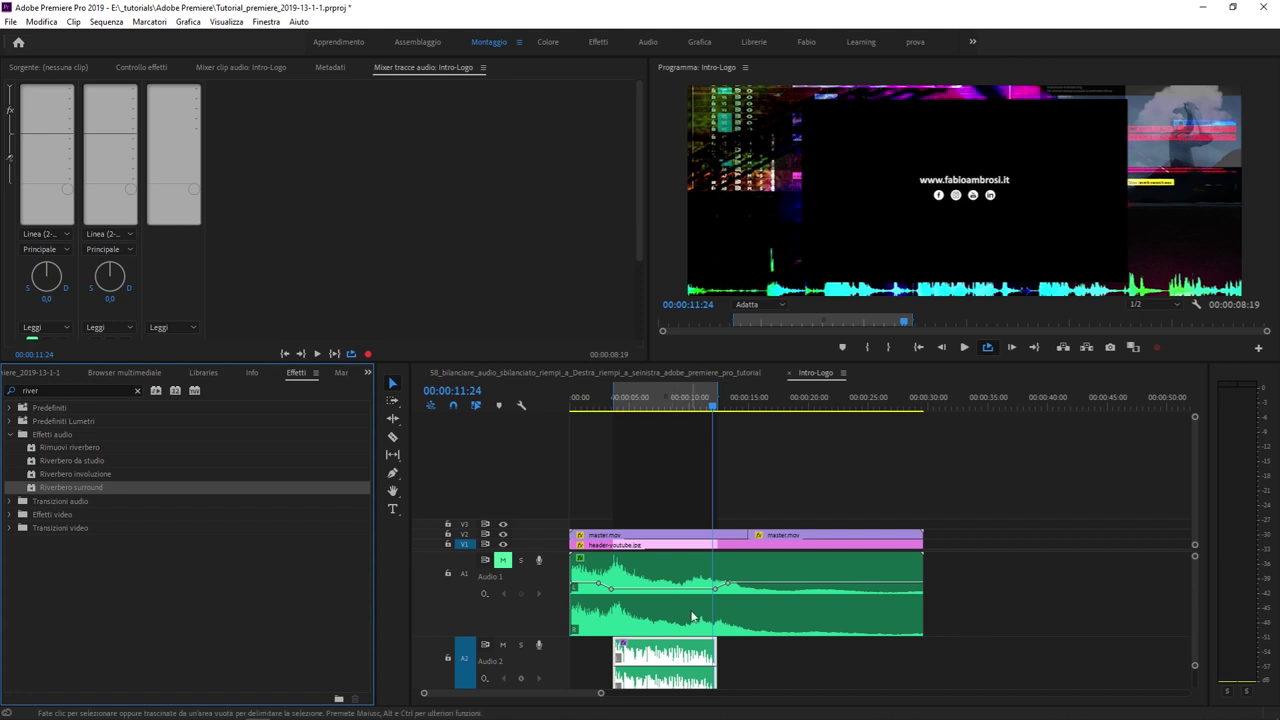
- Show Effect Controls for the Audio 2 clip and open Riverbero surround's Modifica… editor
click(231, 70)
click(141, 67)
click(60, 67)
click(141, 67)
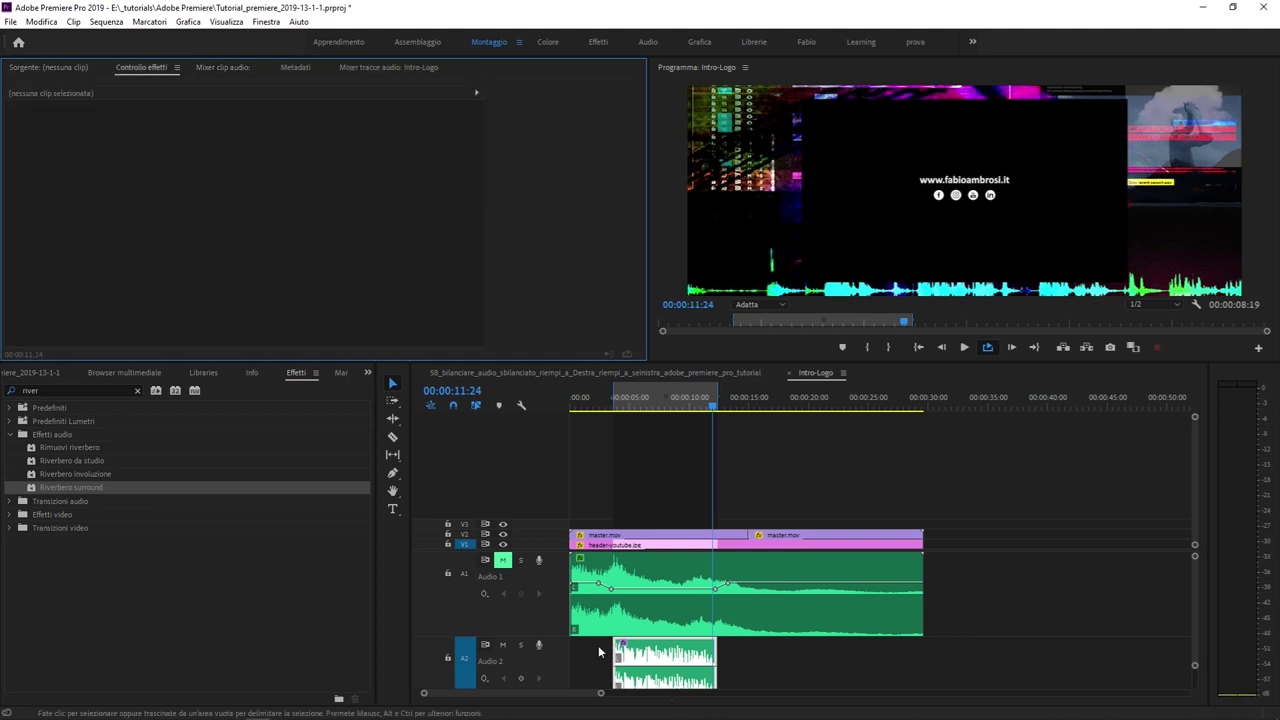
click(655, 642)
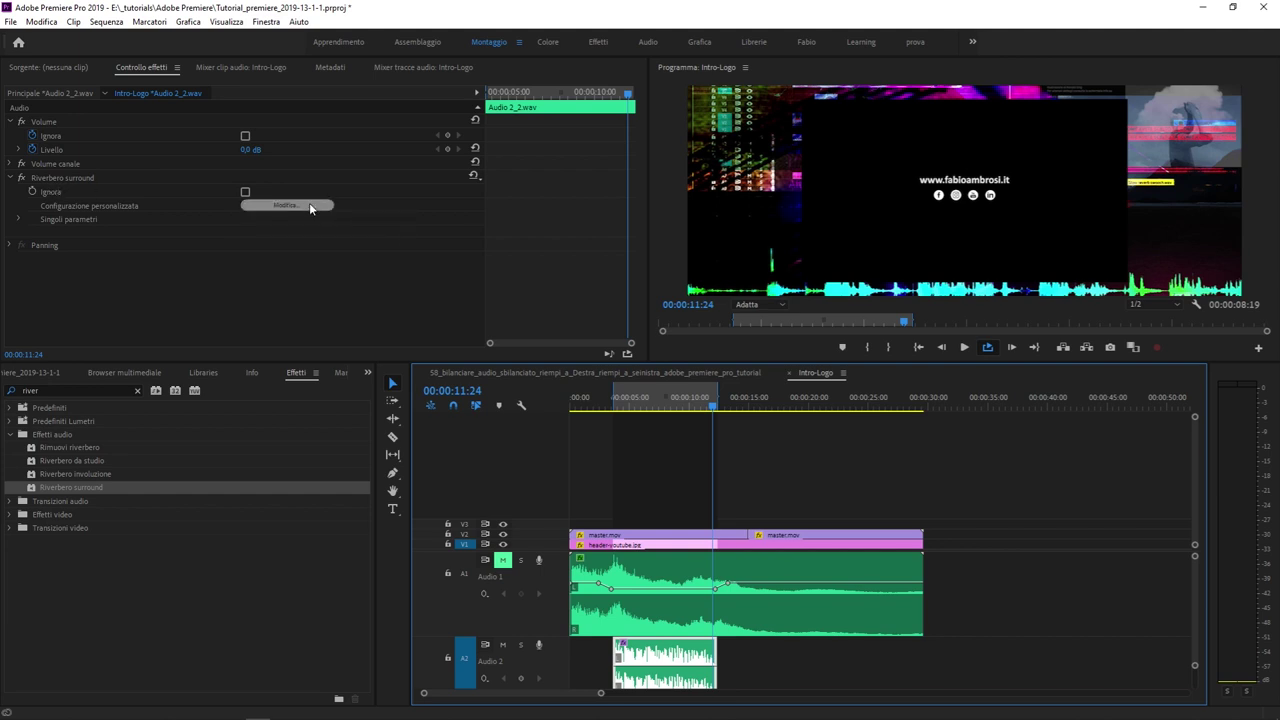
click(313, 206)
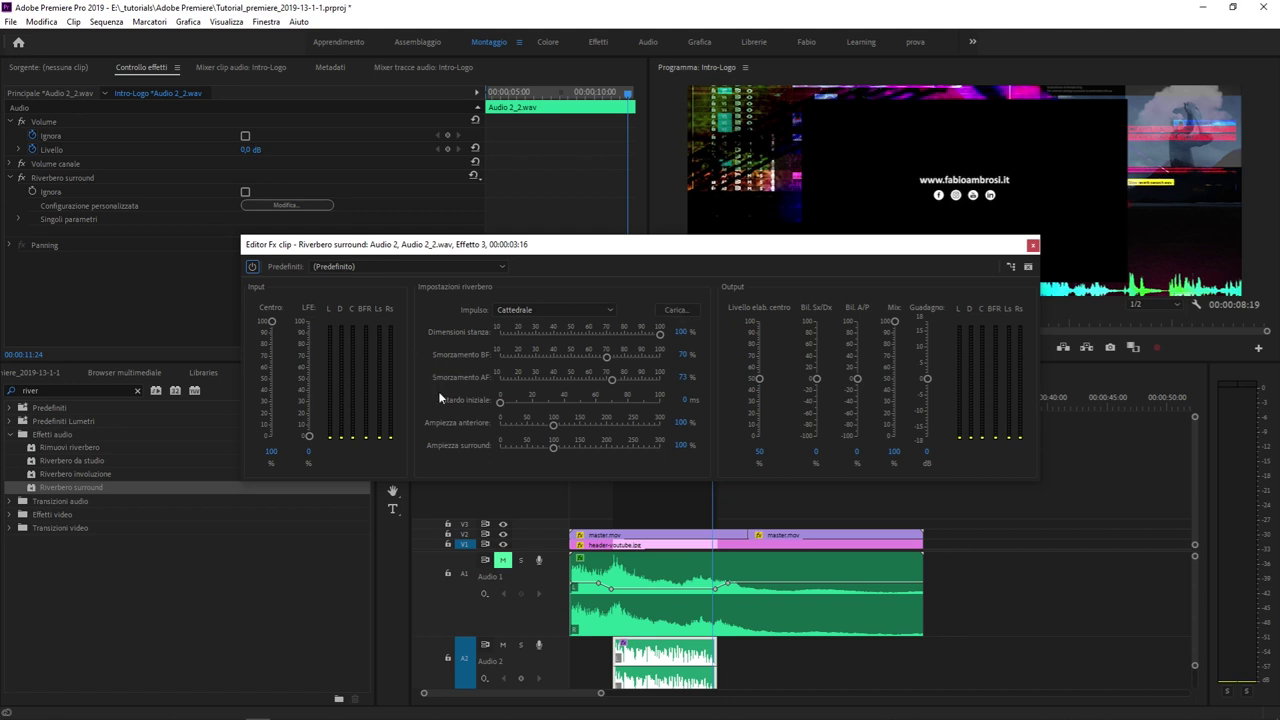
- Pick the In chiesa preset from Predefiniti and move the reverb editor to the top
click(400, 267)
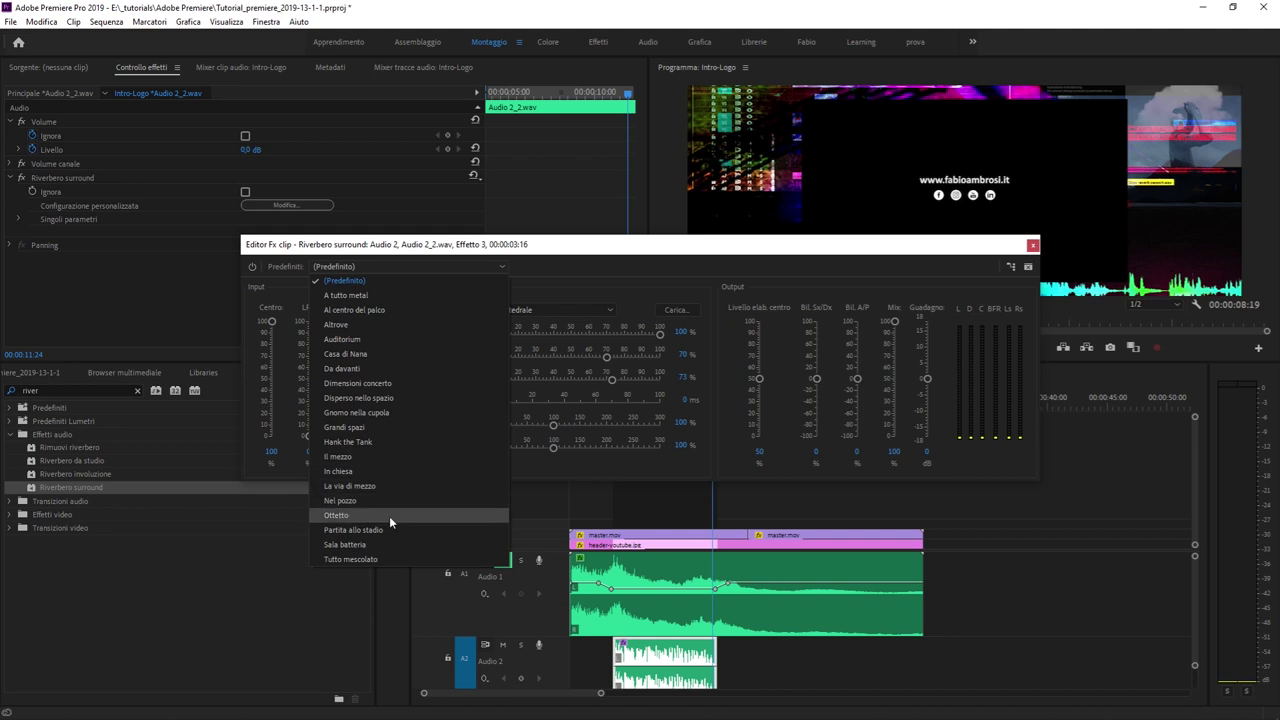
click(653, 268)
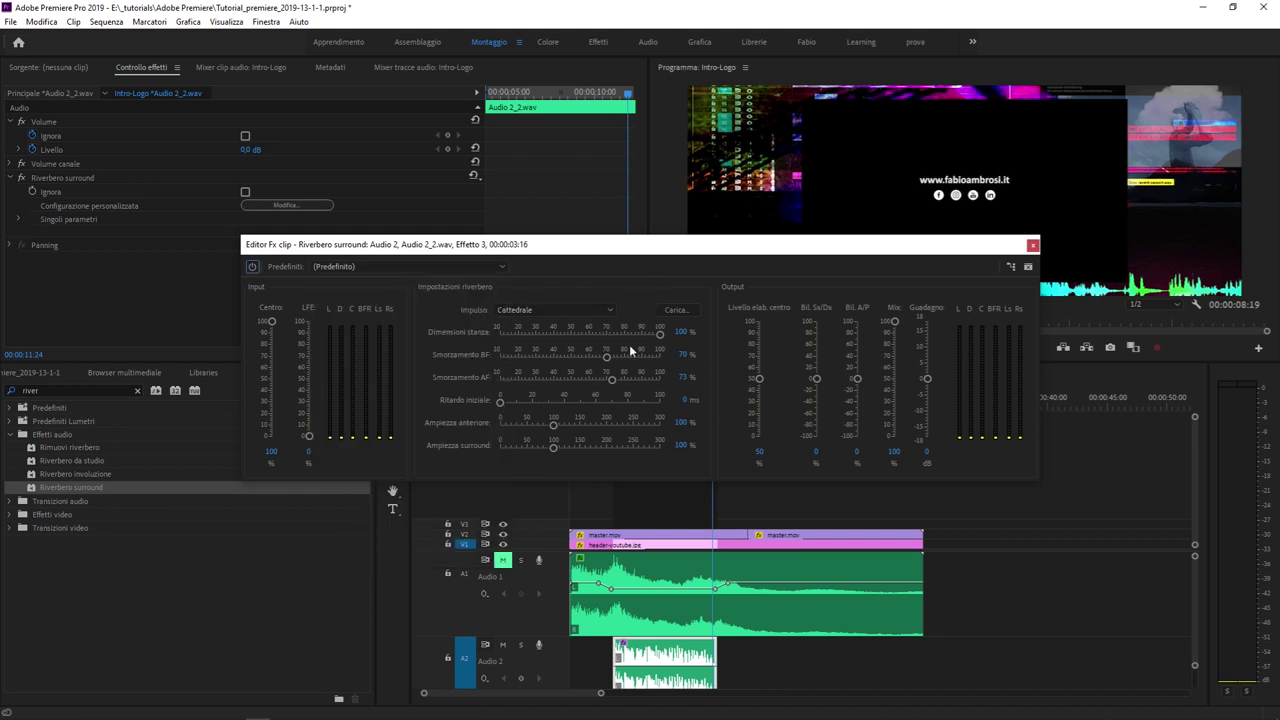
click(420, 266)
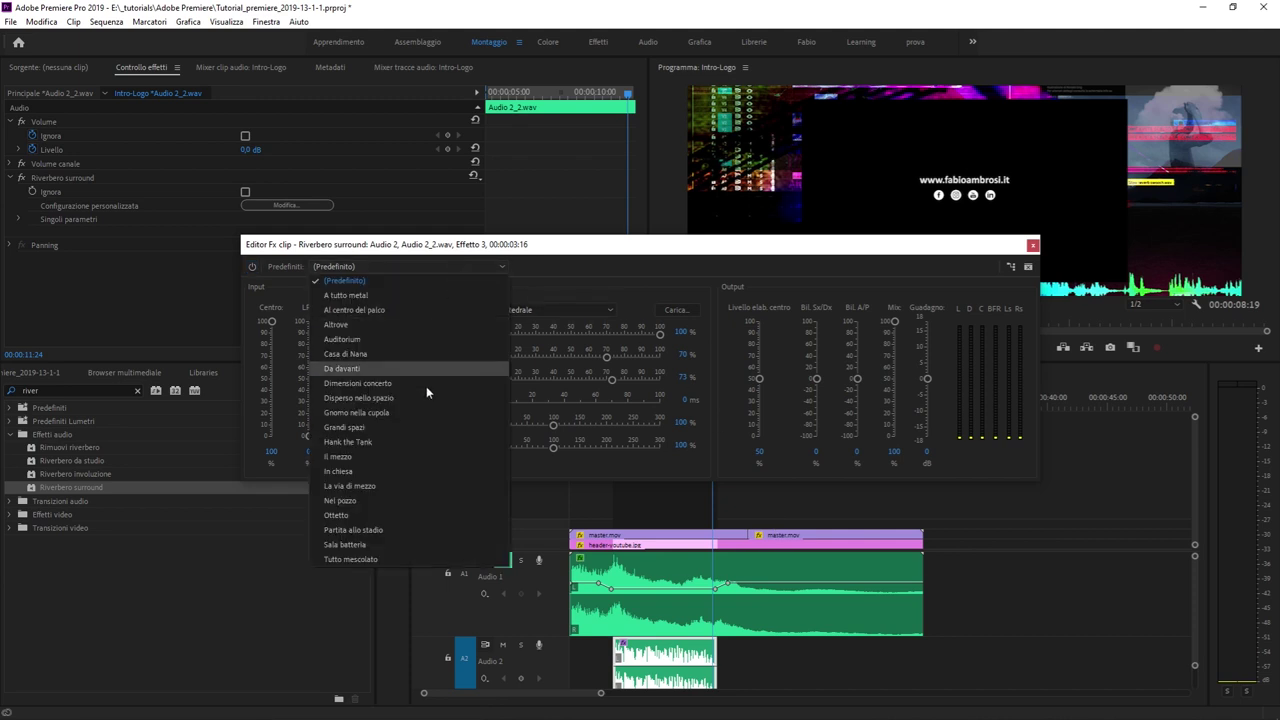
click(600, 272)
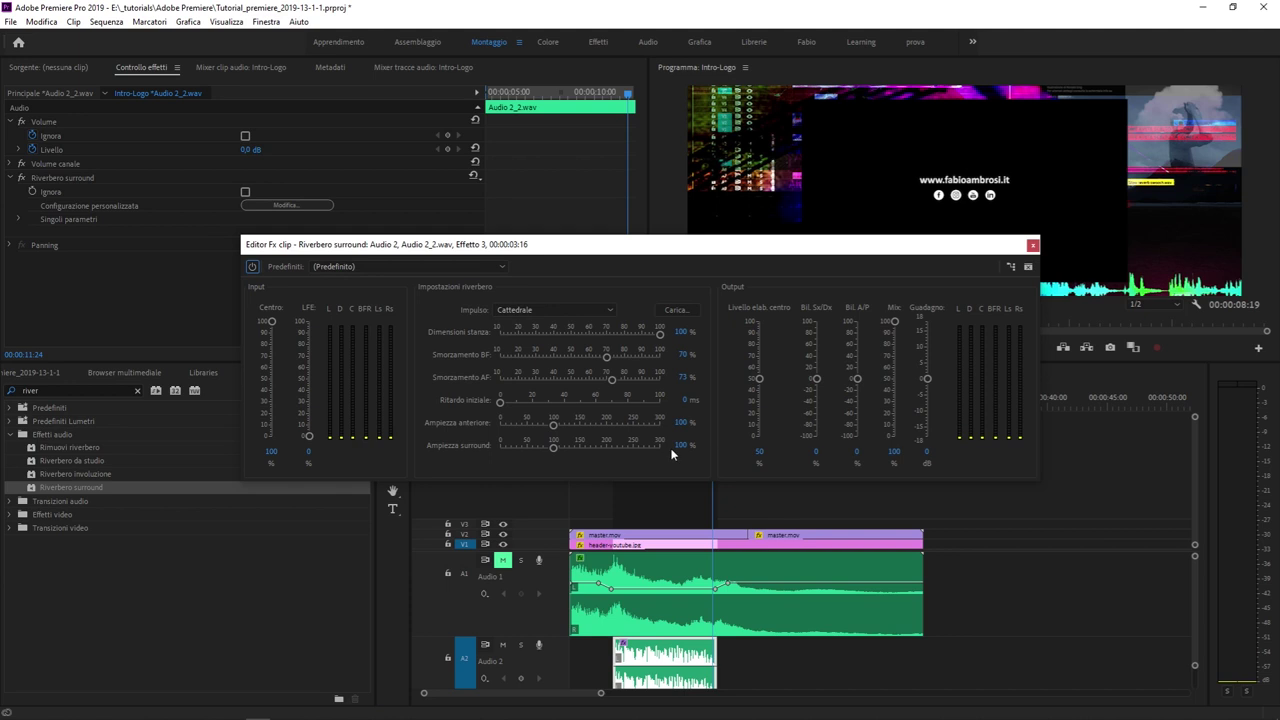
click(320, 268)
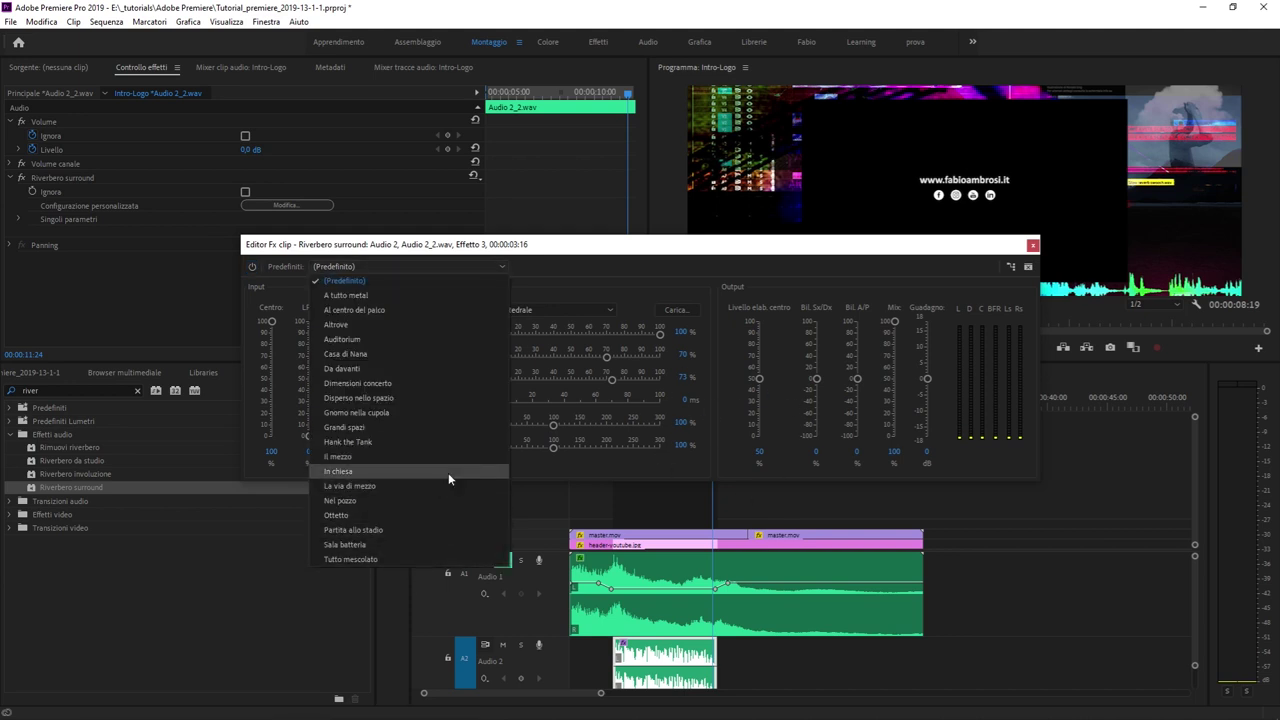
click(372, 473)
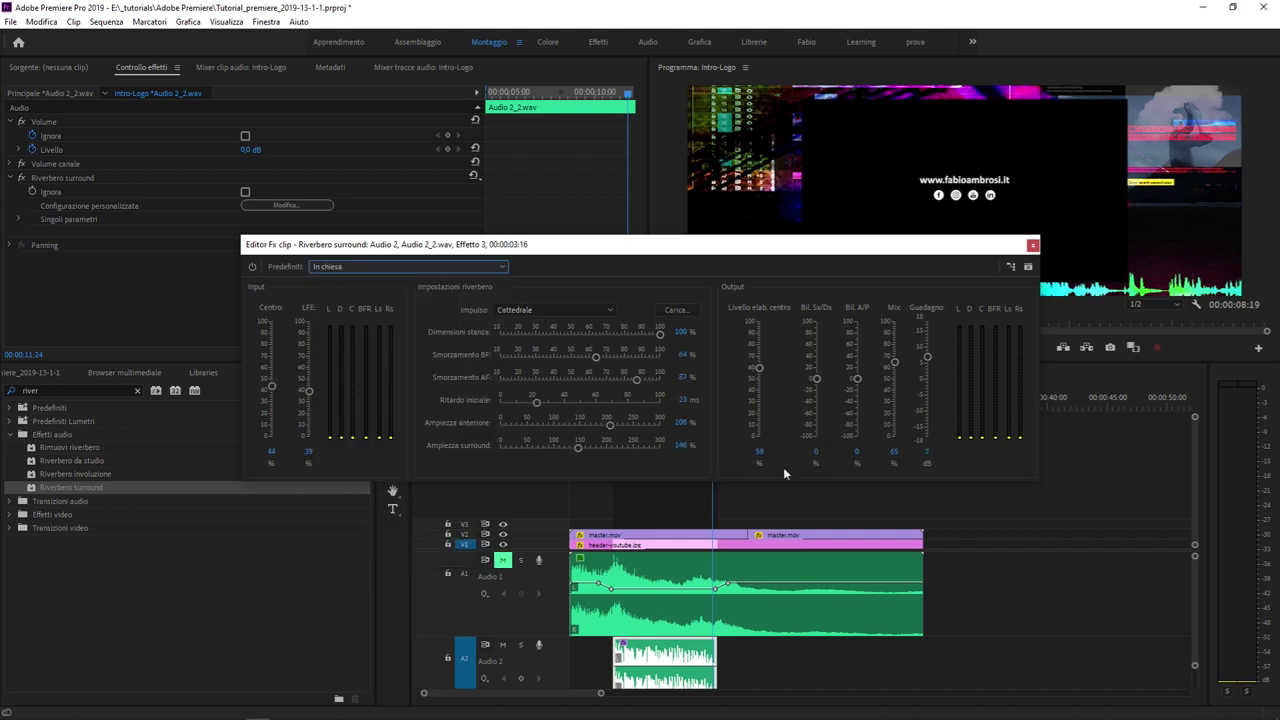
drag(926, 254, 872, 61)
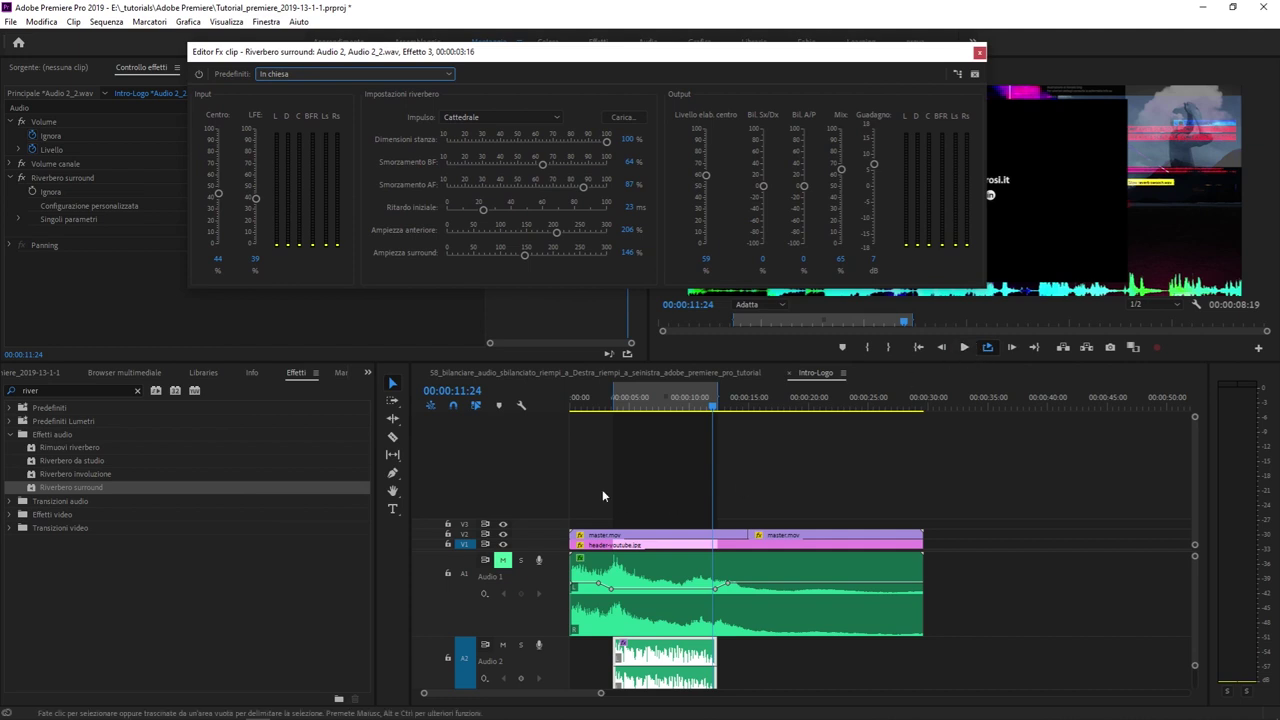
click(588, 398)
key(space)
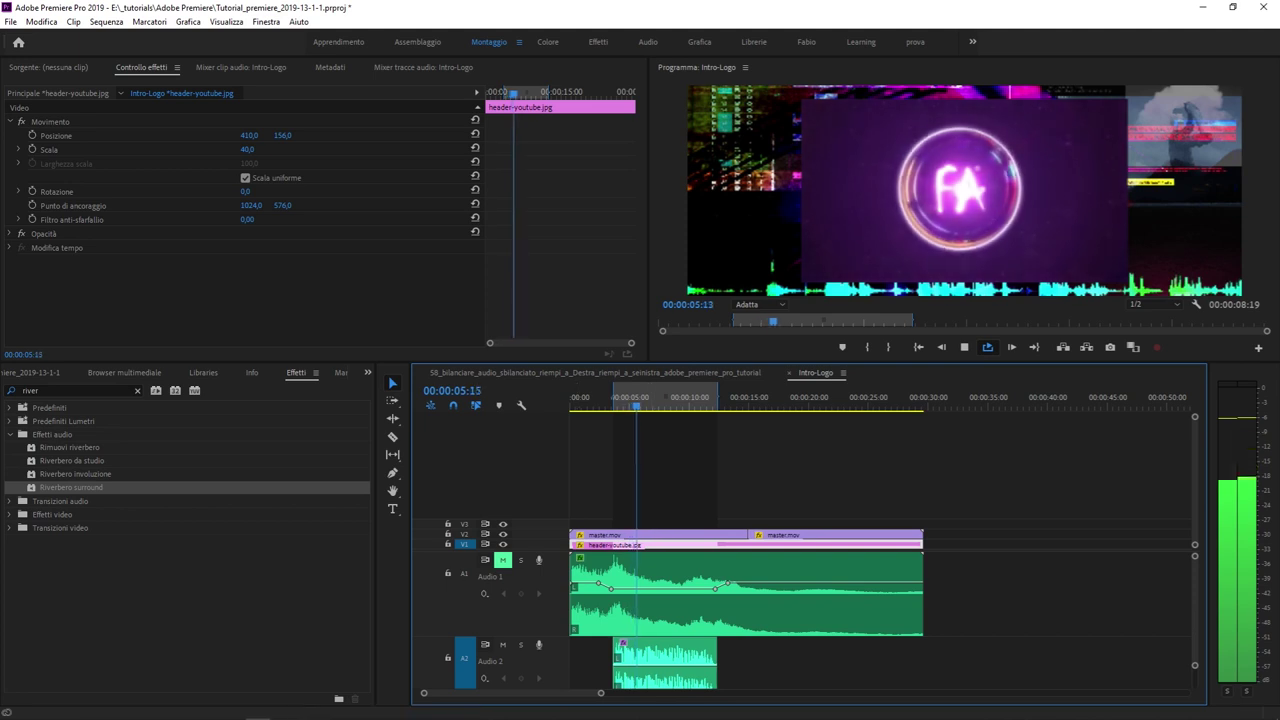
mouse_move(579, 711)
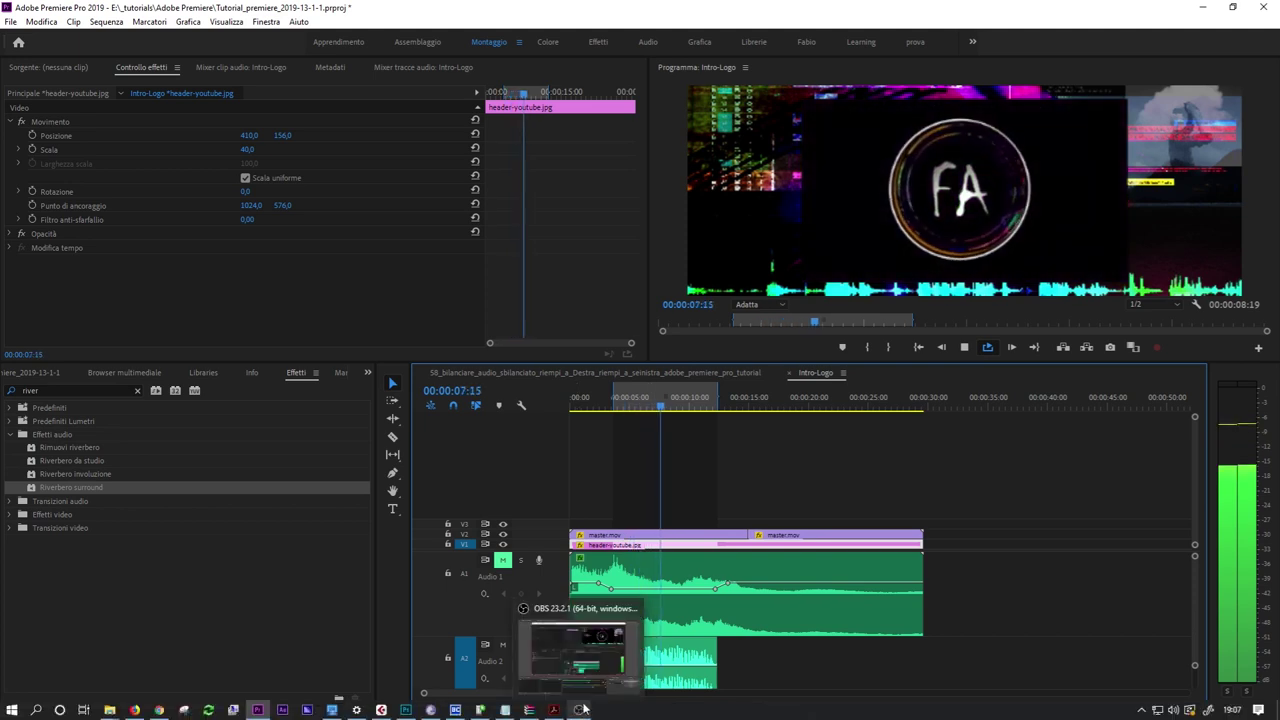
click(686, 665)
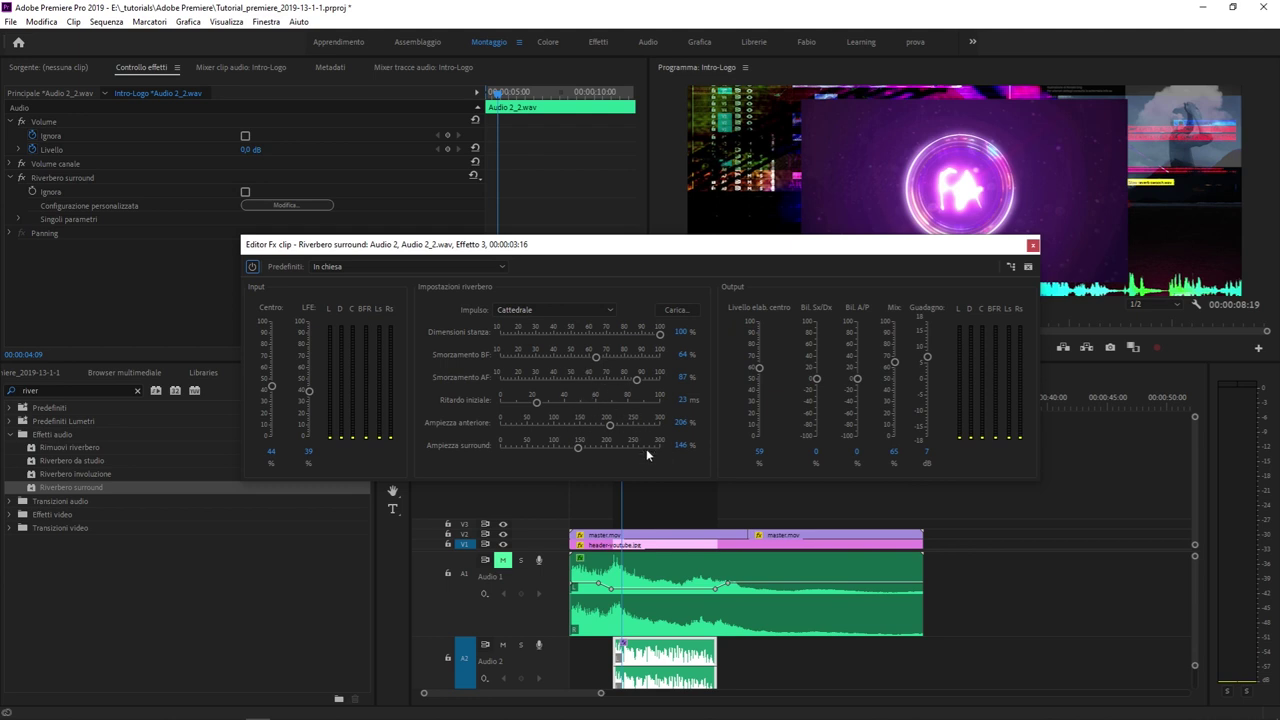
- Play the sequence, raise damping, set initial delay to 0 ms and surround width to 300%
key(space)
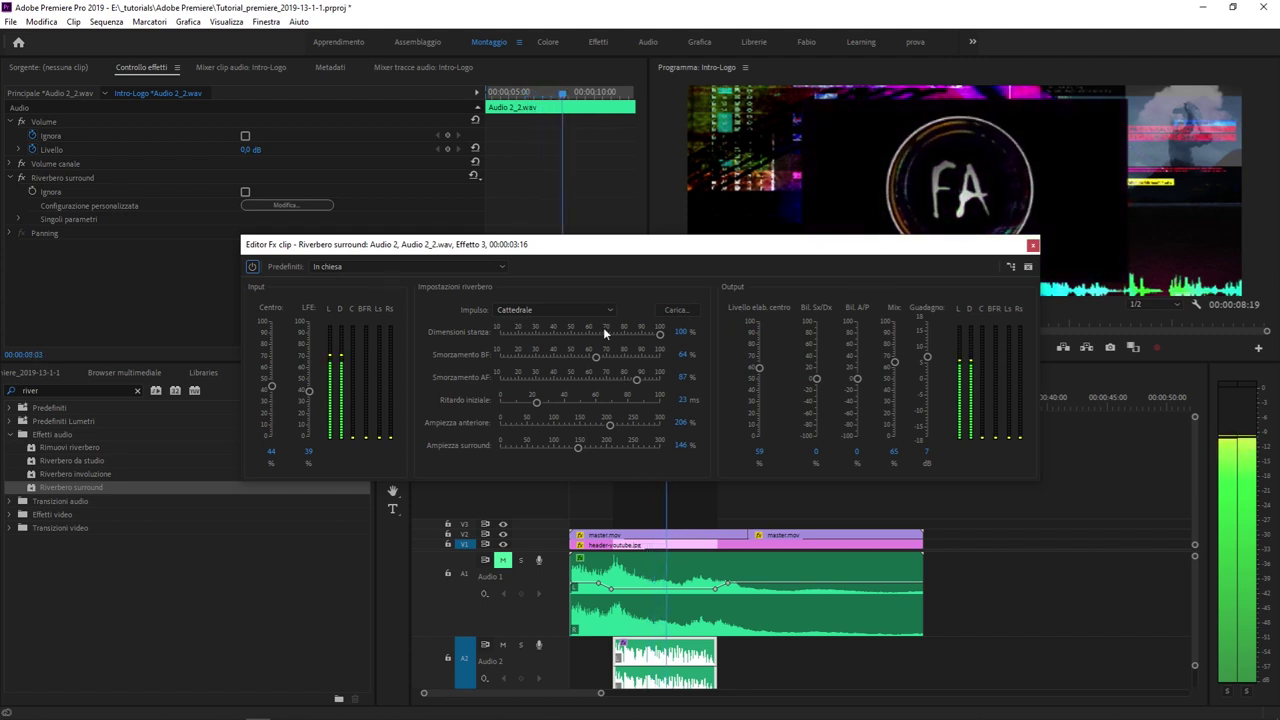
drag(596, 356, 654, 356)
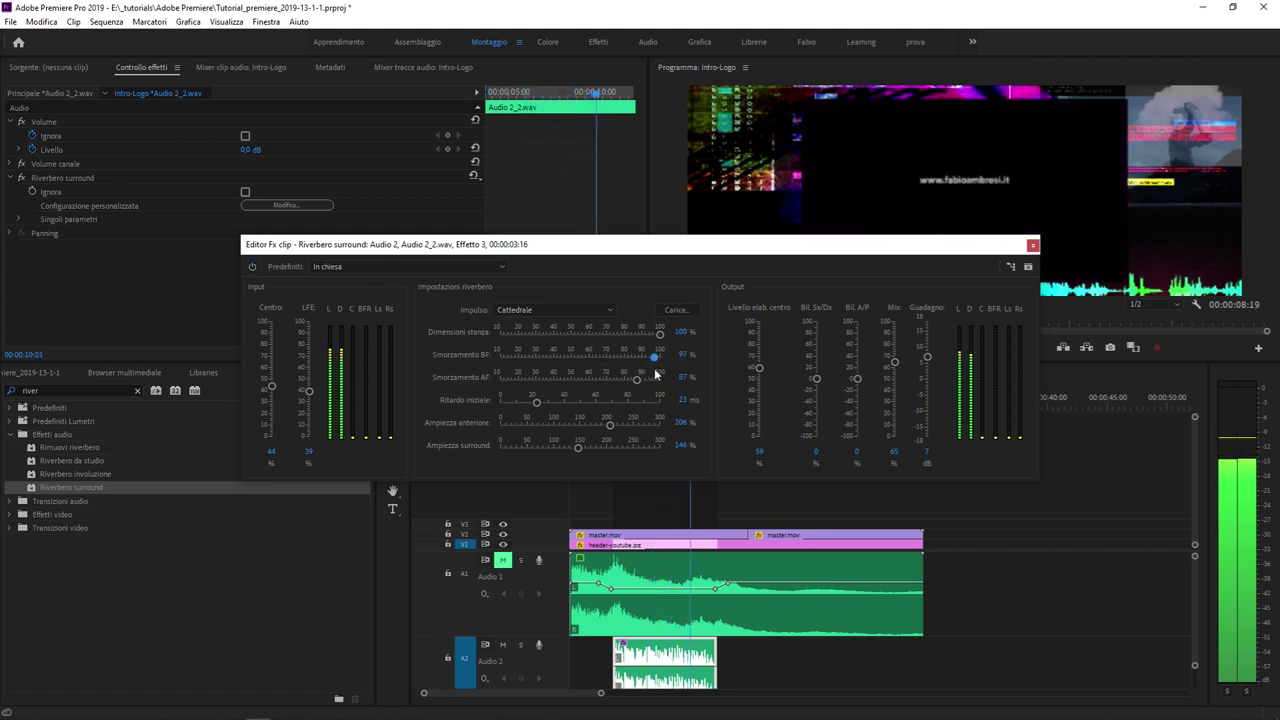
mouse_move(536, 402)
mouse_down()
mouse_move(558, 405)
mouse_move(471, 402)
mouse_up()
mouse_move(654, 356)
mouse_down()
mouse_move(510, 368)
mouse_move(659, 356)
mouse_move(660, 378)
mouse_up()
mouse_move(597, 447)
mouse_down()
mouse_move(659, 447)
mouse_move(566, 427)
mouse_move(651, 424)
mouse_up()
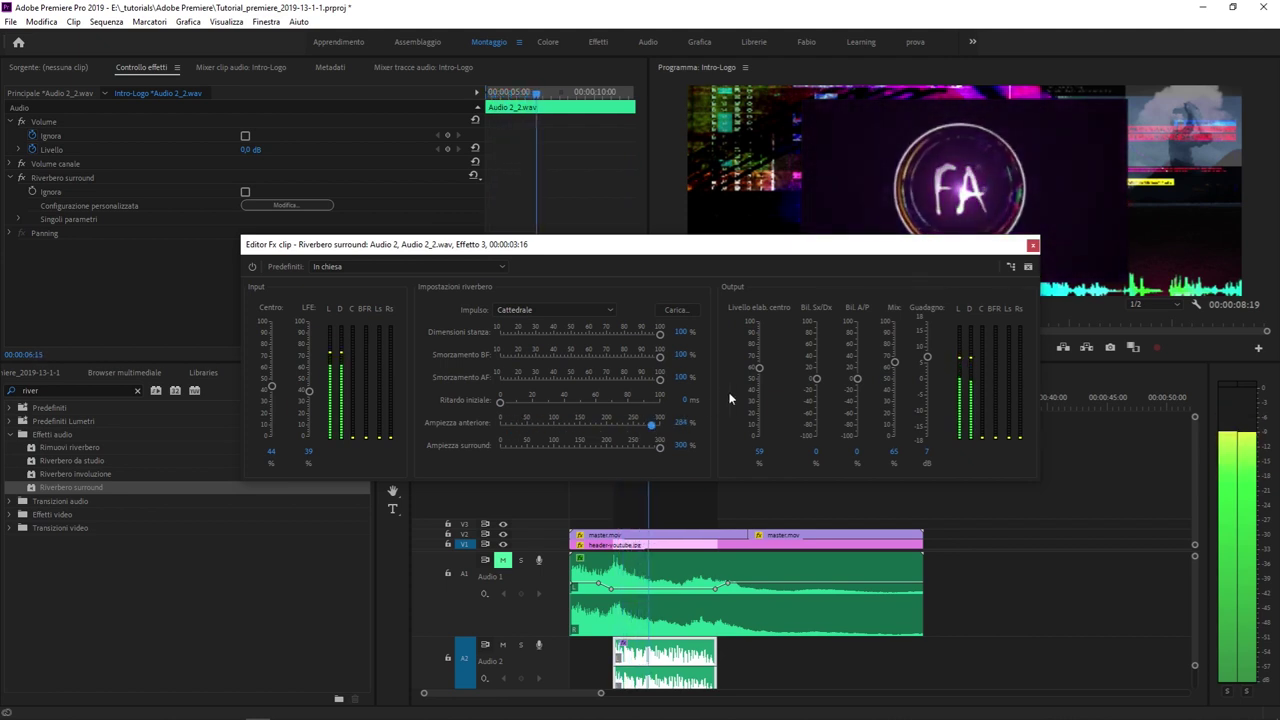
- Set centre level 79, output gain 18 dB, left/right balance 10 and front/back balance 22, then stop playback
drag(816, 378, 816, 321)
mouse_move(856, 378)
mouse_down()
mouse_move(864, 327)
mouse_move(903, 327)
mouse_move(858, 425)
mouse_up()
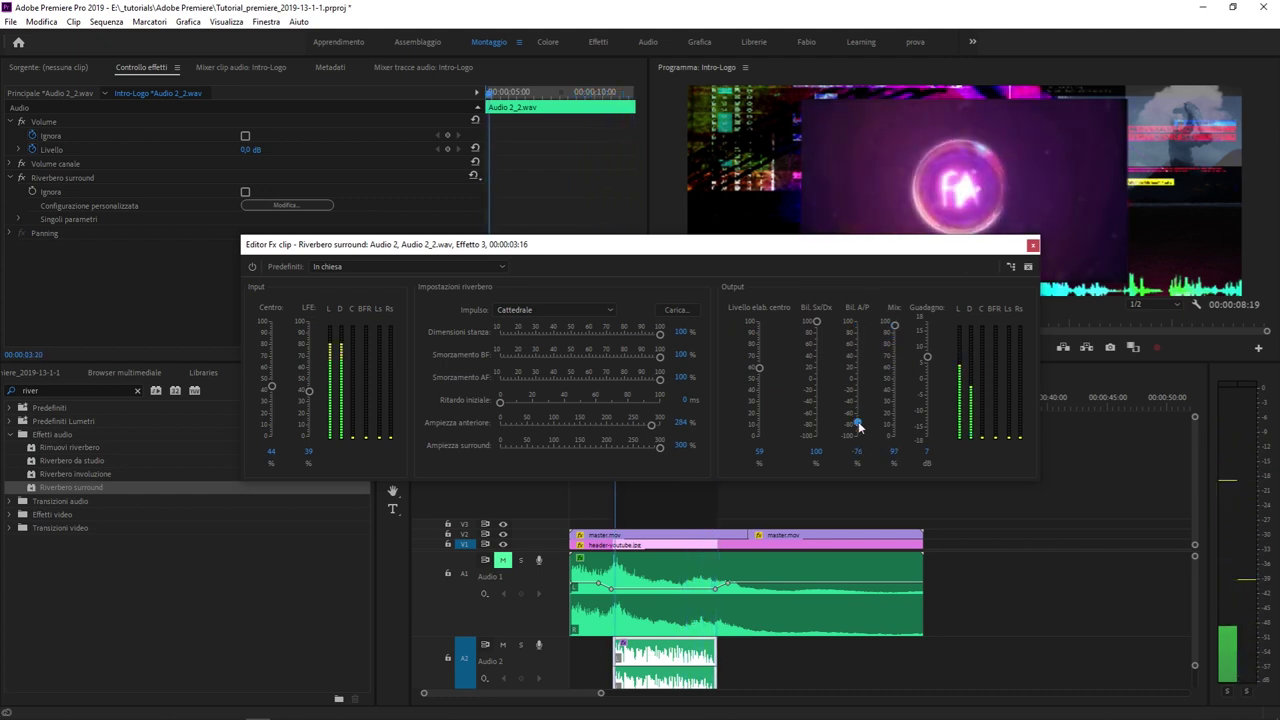
drag(759, 368, 759, 345)
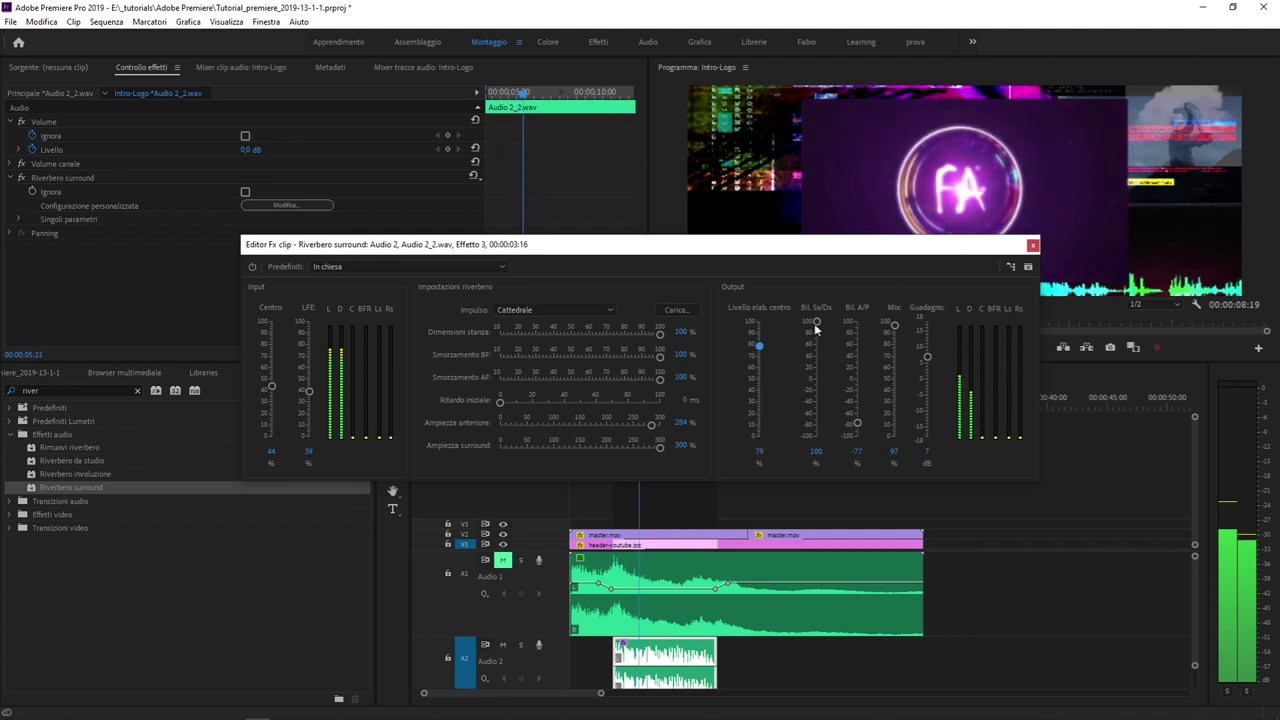
drag(927, 356, 927, 322)
drag(816, 323, 816, 372)
drag(857, 423, 853, 365)
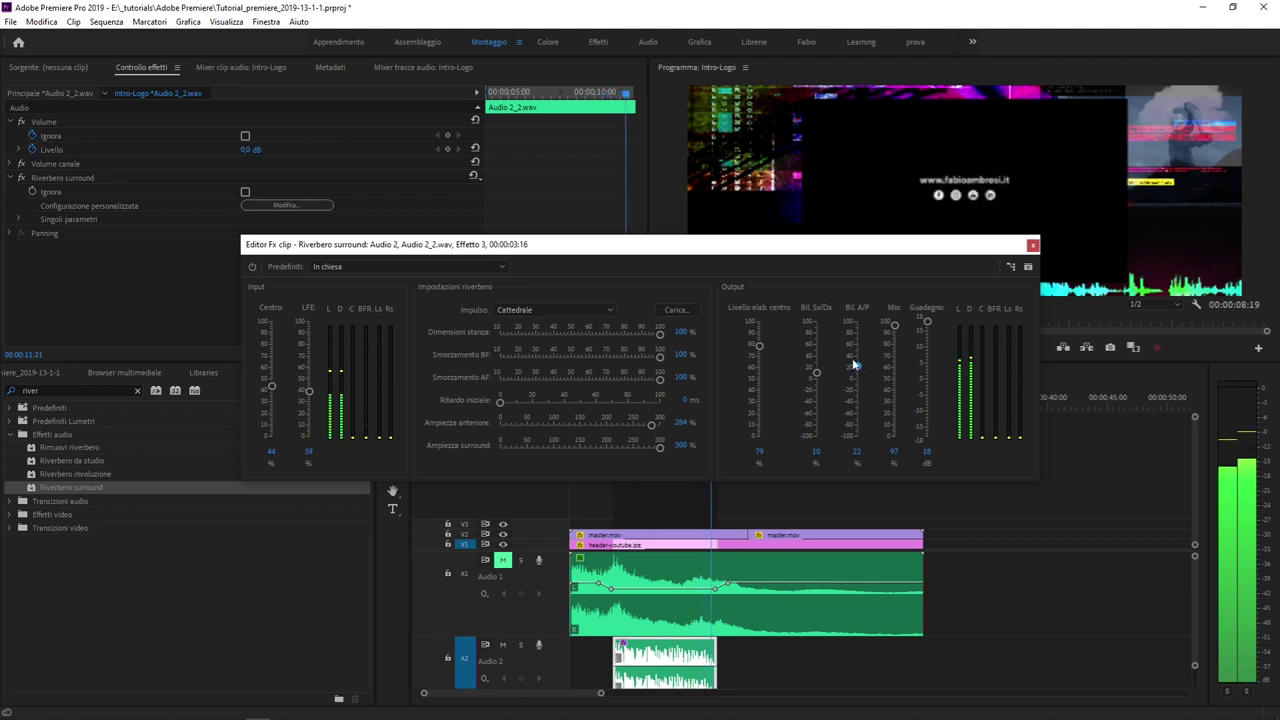
key(space)
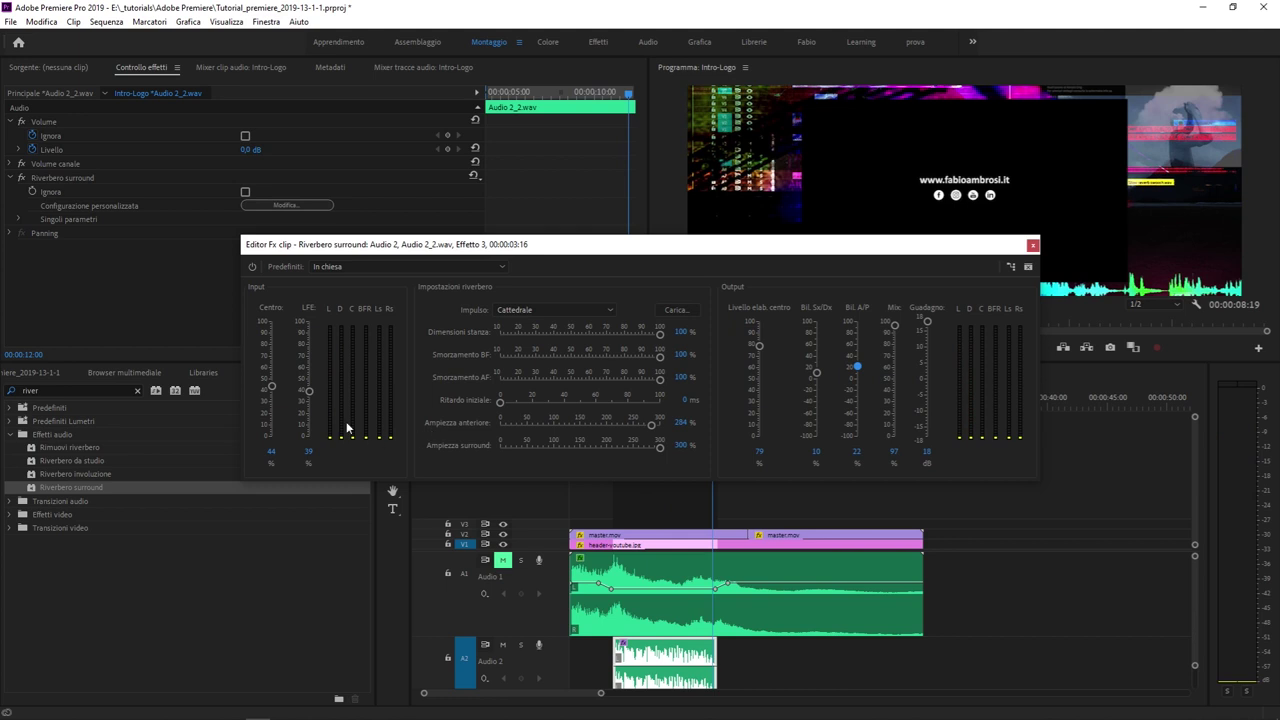
click(352, 268)
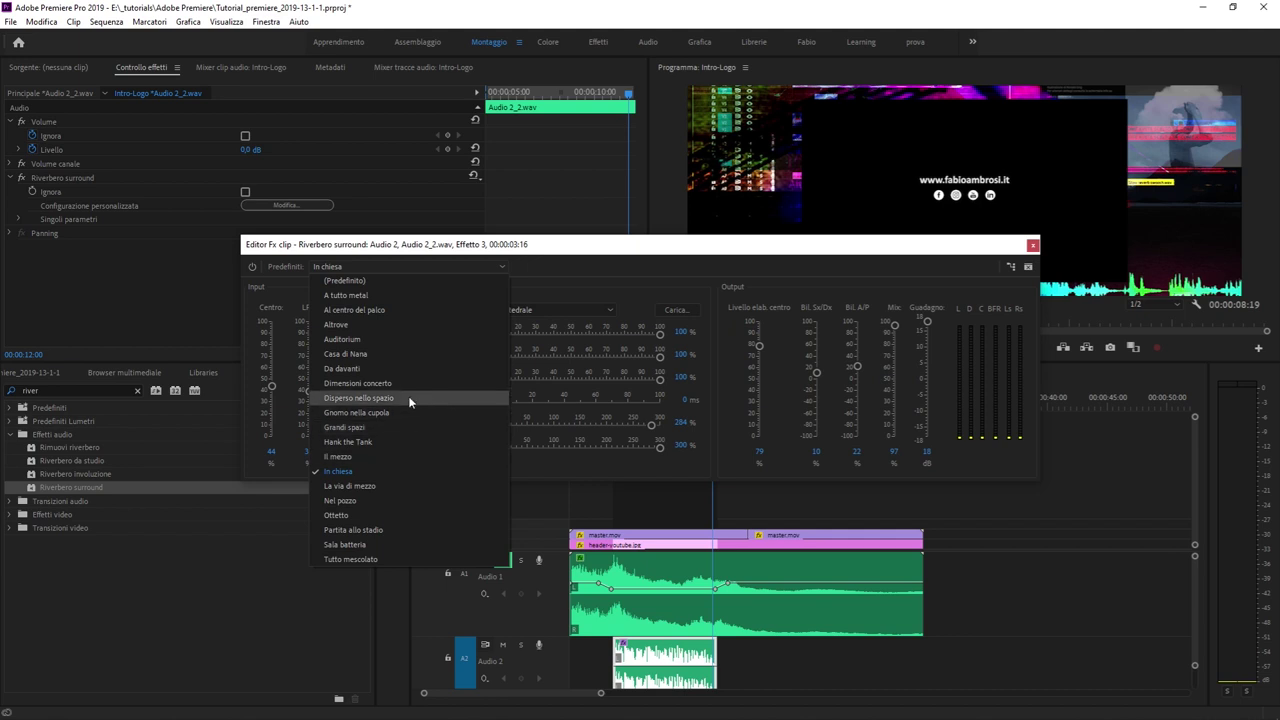
- Apply the A tutto metal reverb preset and move the editor aside to uncover the timeline
click(404, 296)
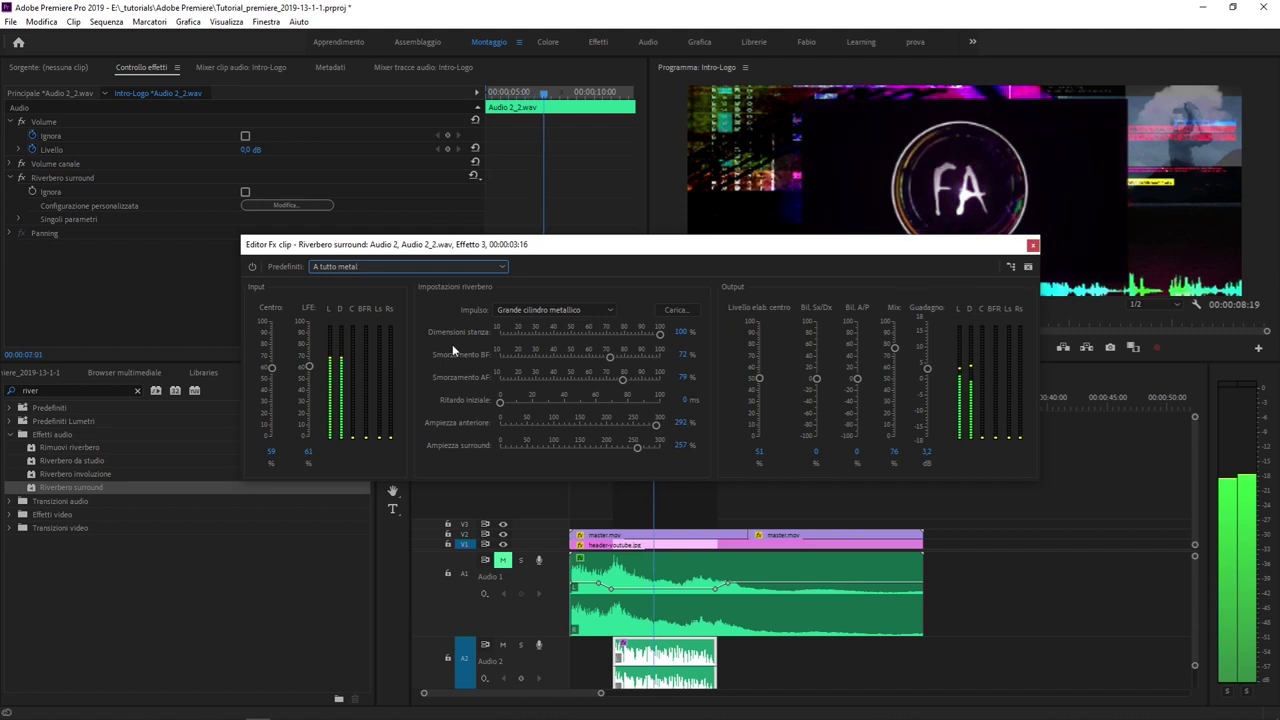
key(space)
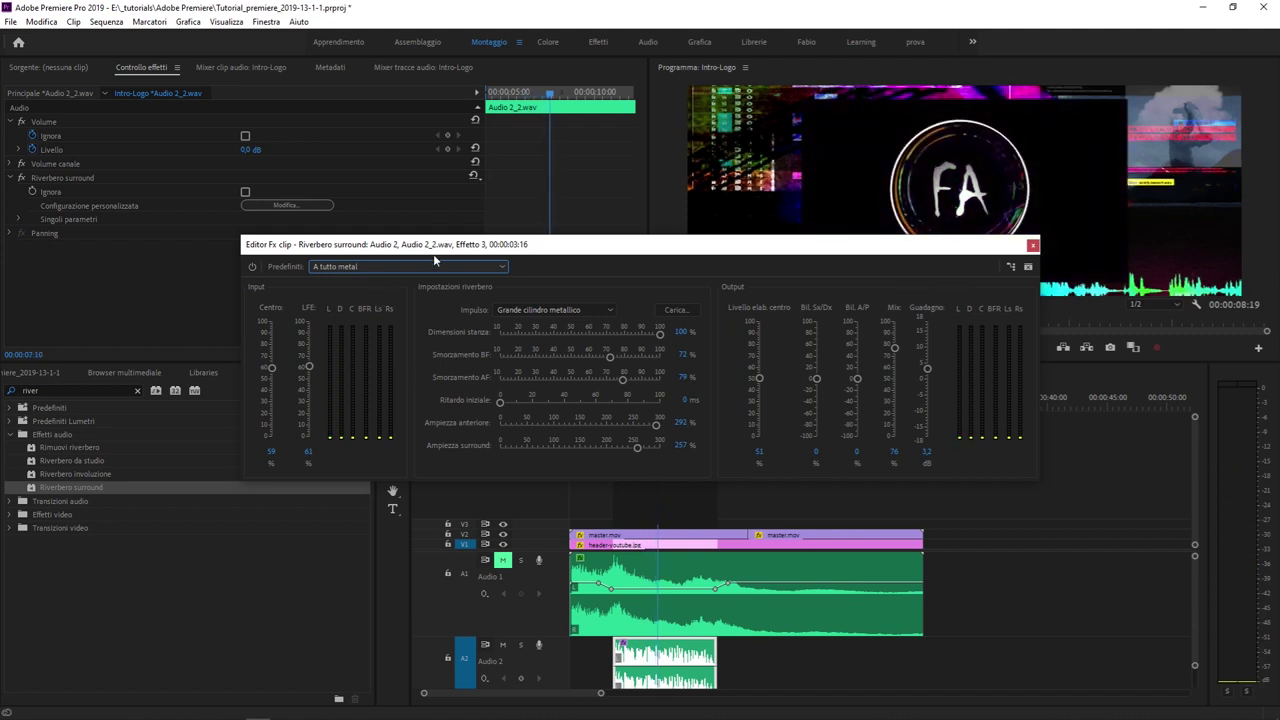
drag(434, 259, 616, 160)
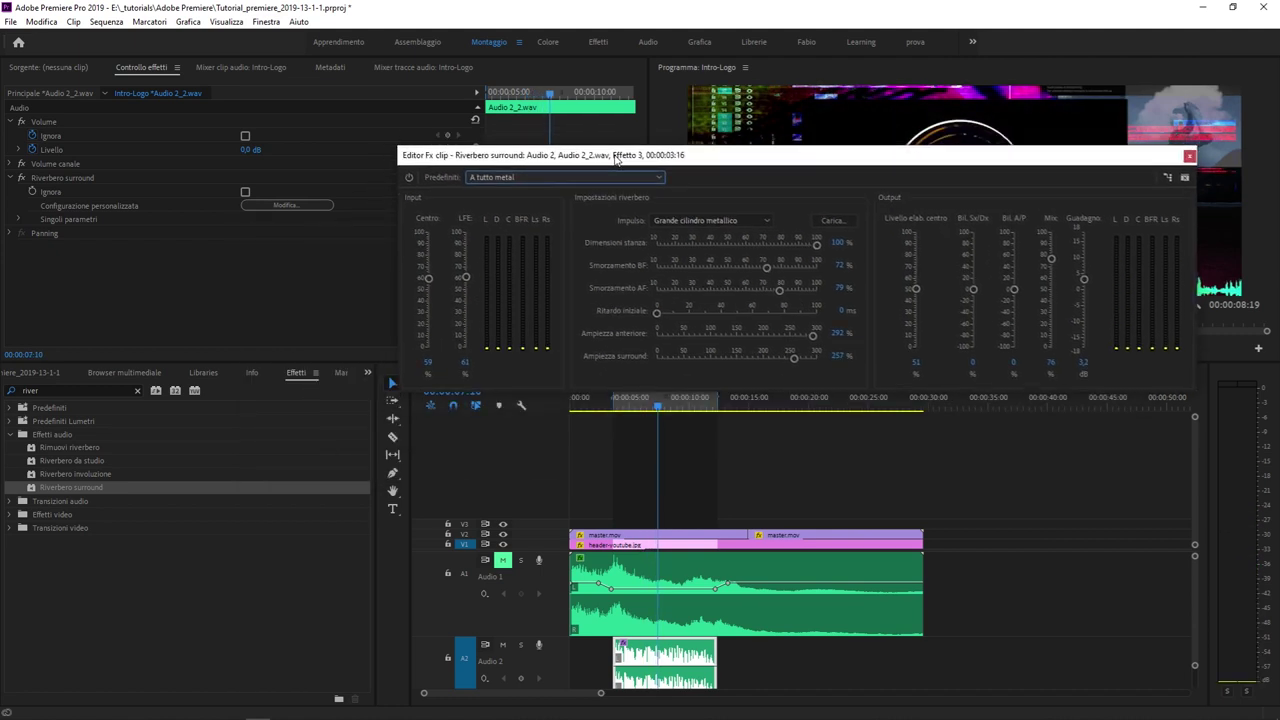
click(547, 177)
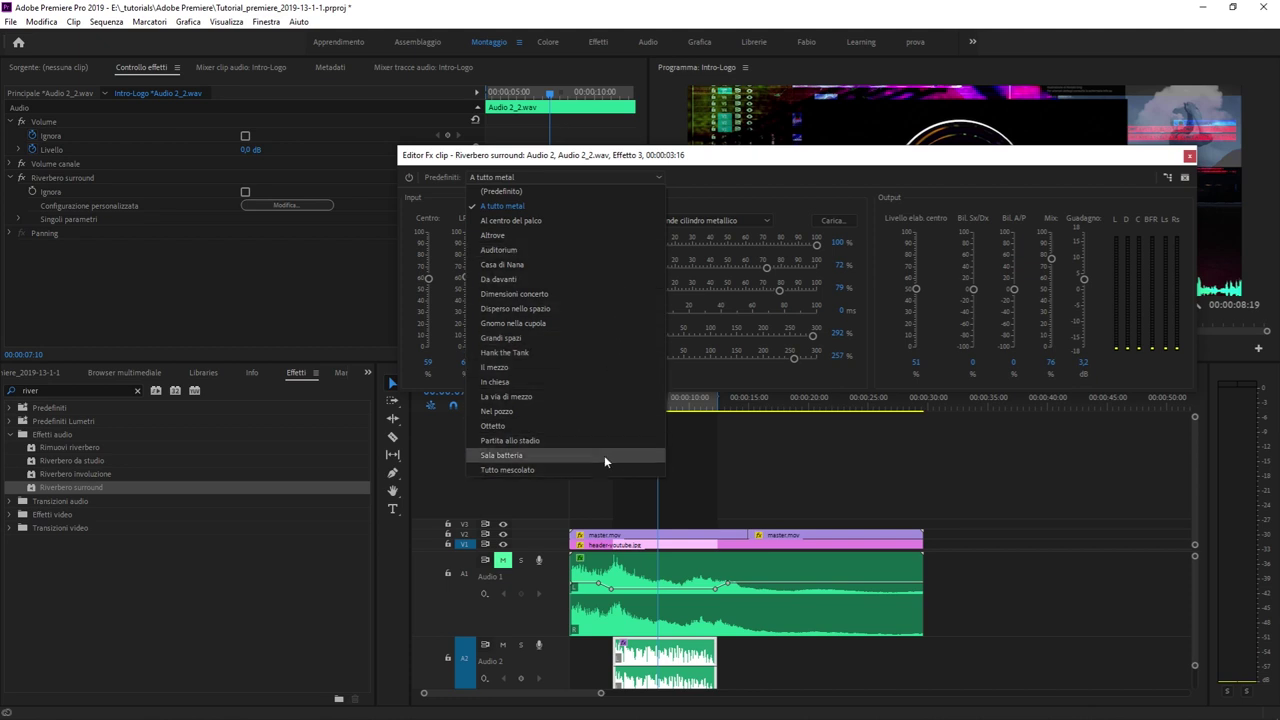
click(744, 176)
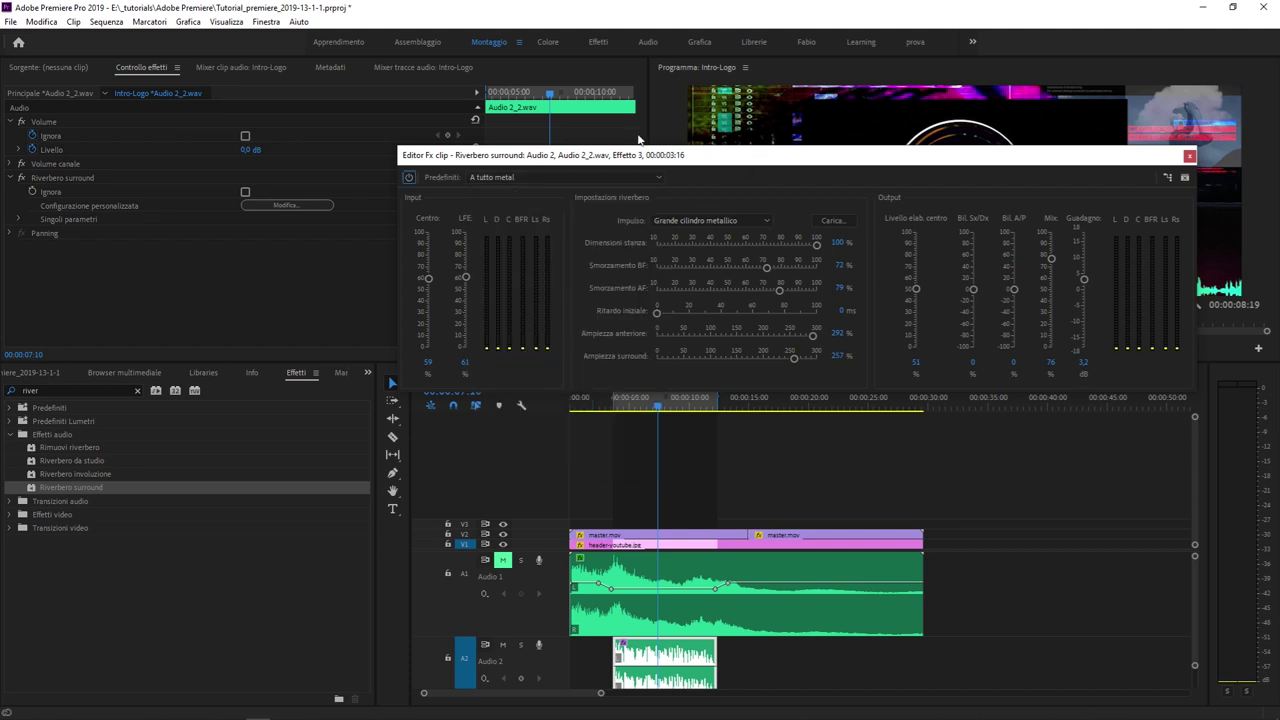
- Close the reverb editor and delete Riverbero surround from the Audio 2 clip
drag(1108, 157, 997, 145)
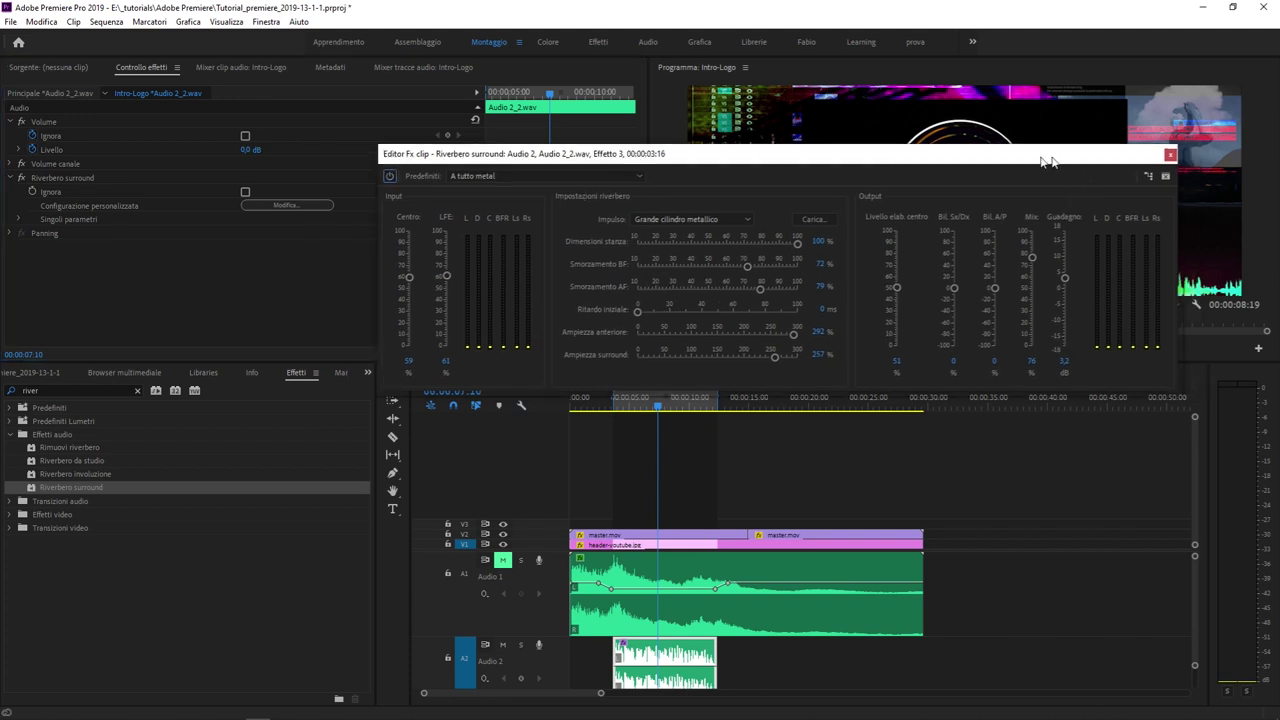
click(1078, 148)
click(43, 178)
key(Delete)
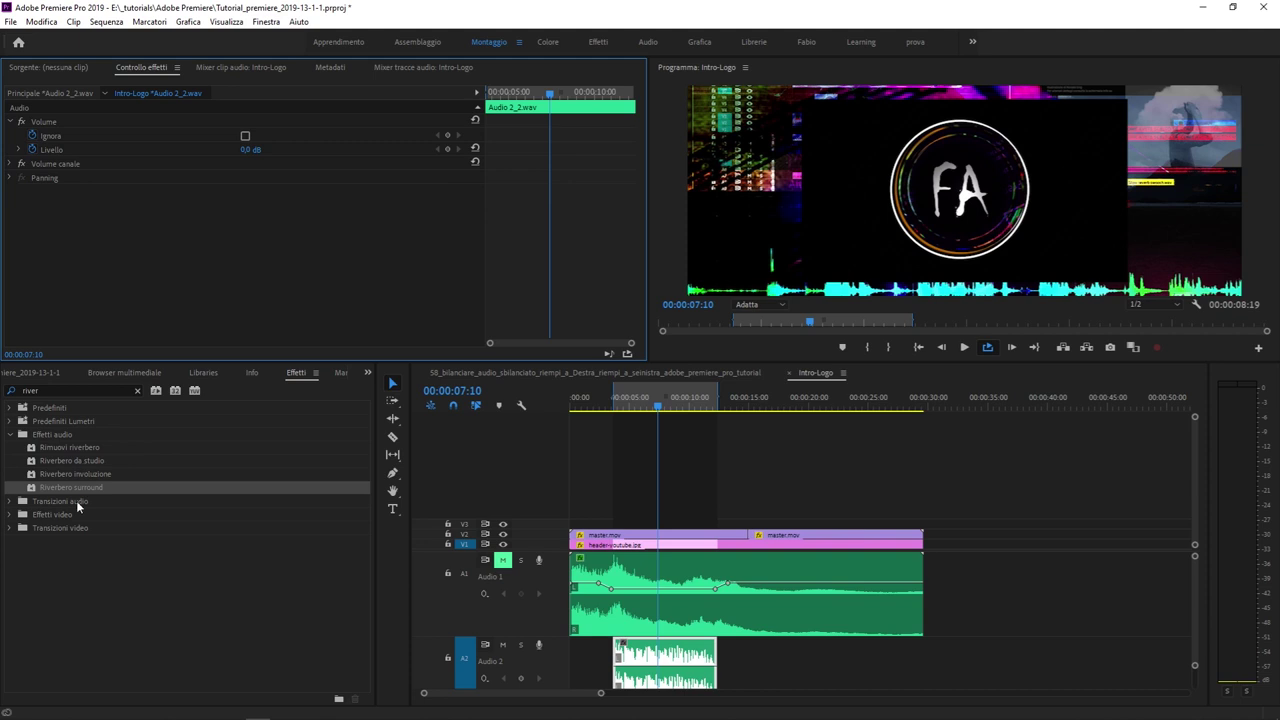
- Search 'dela' in Effects and drag Delay analogico onto the Audio 2 clip
click(62, 394)
double_click(62, 390)
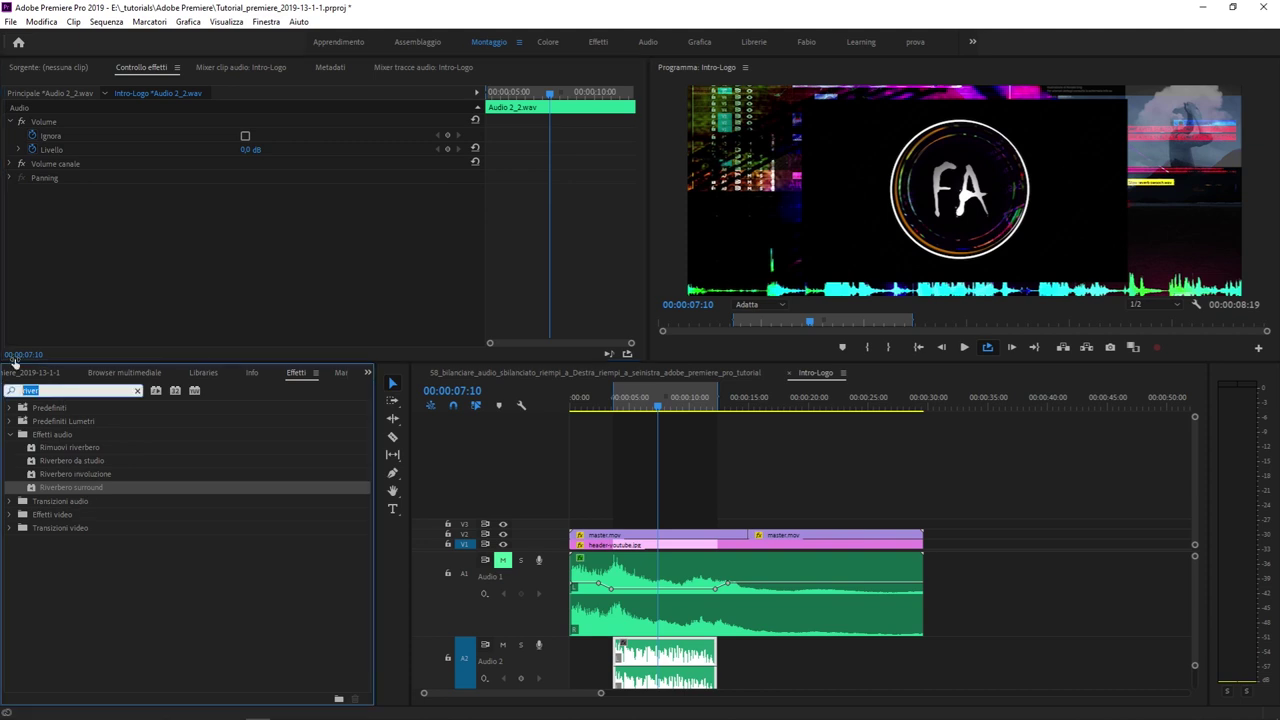
text(dela)
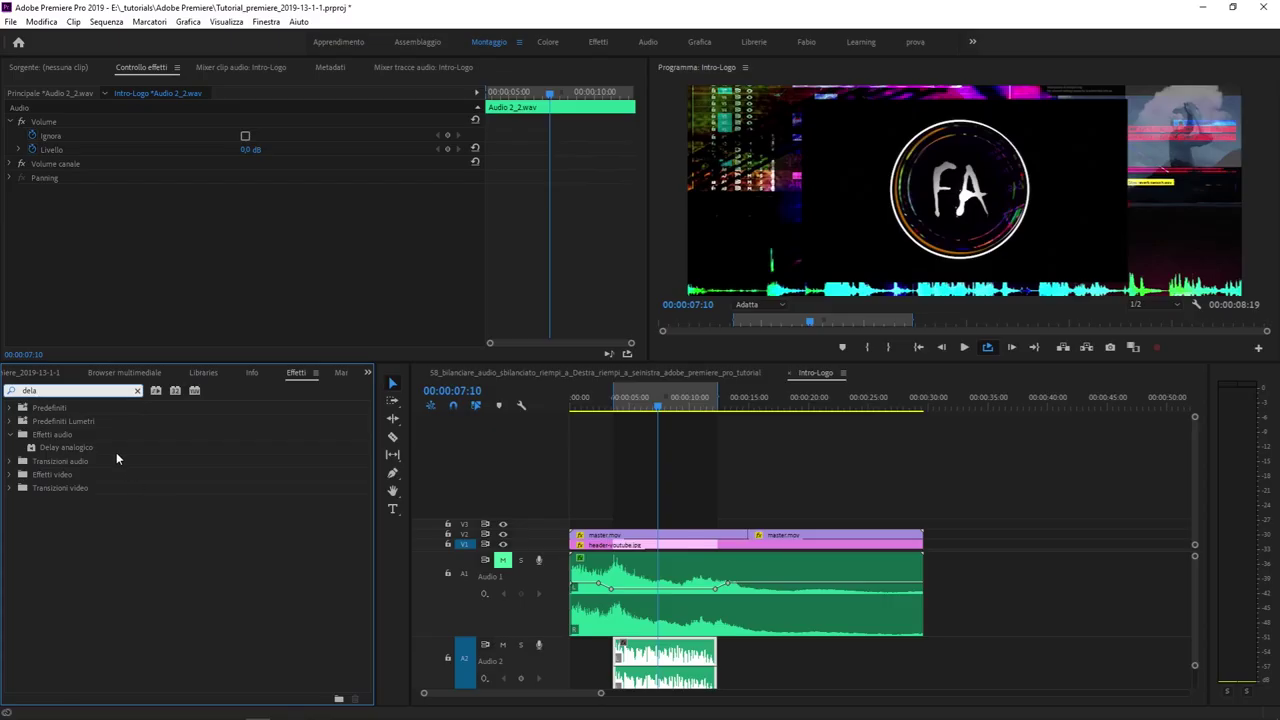
drag(62, 448, 643, 656)
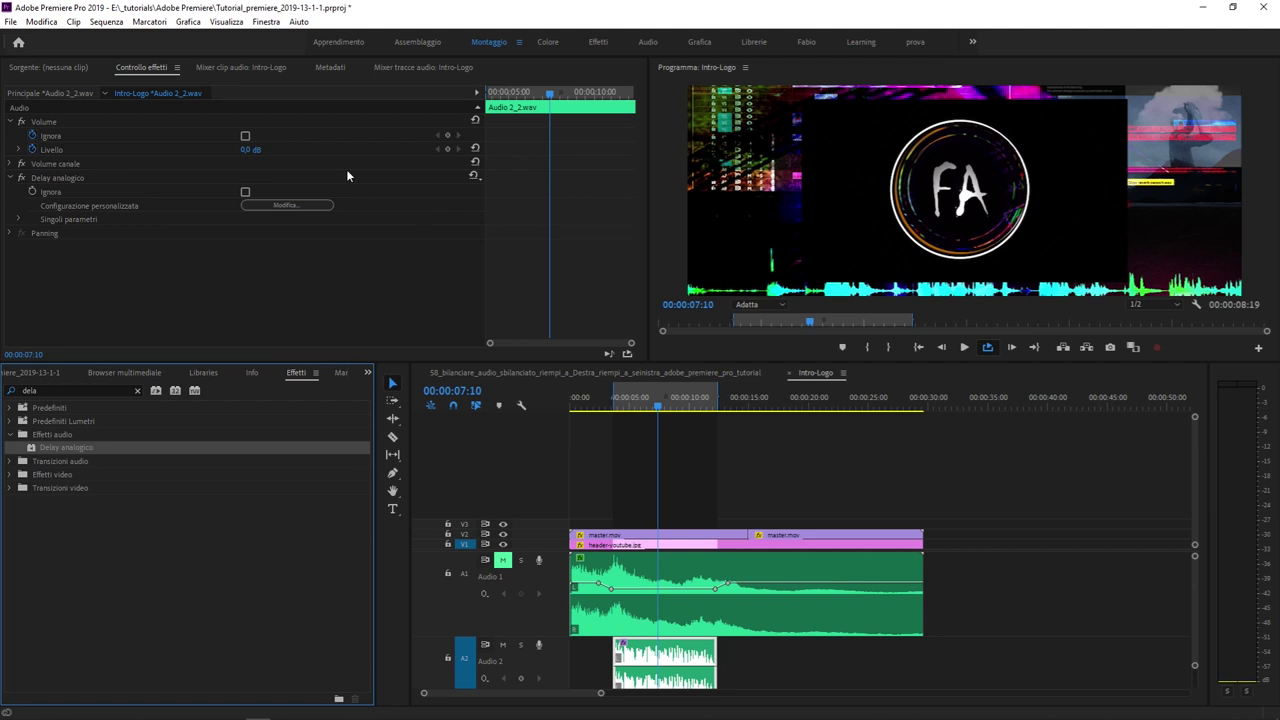
- Audition the Grondaia, Raduno monster truck and Ritornello terzinato delay presets, keeping Ritornello terzinato
click(310, 207)
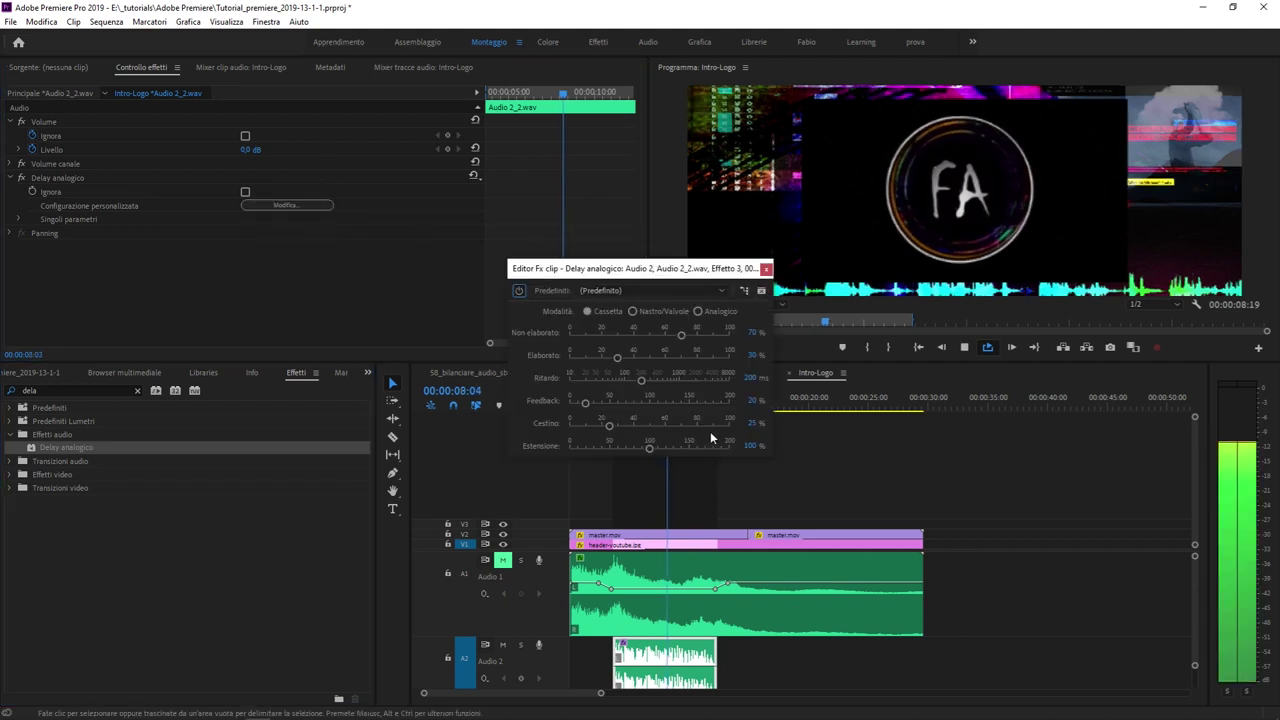
click(650, 290)
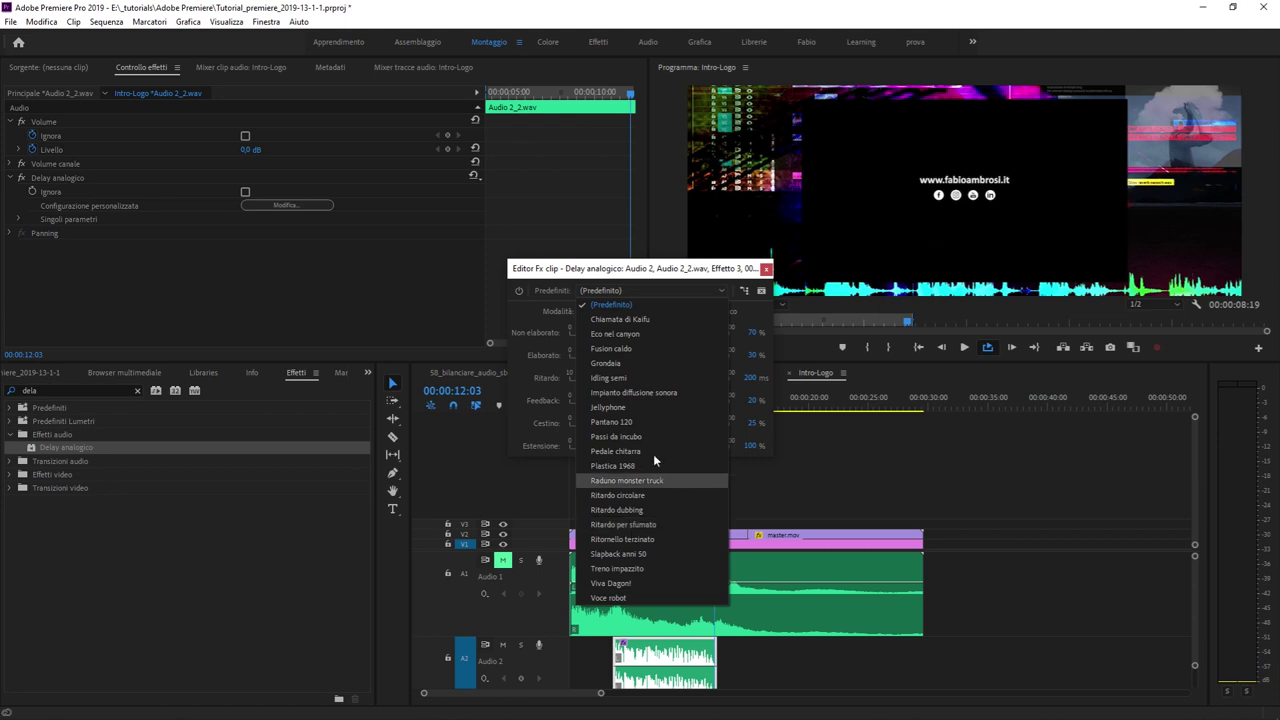
click(660, 358)
key(space)
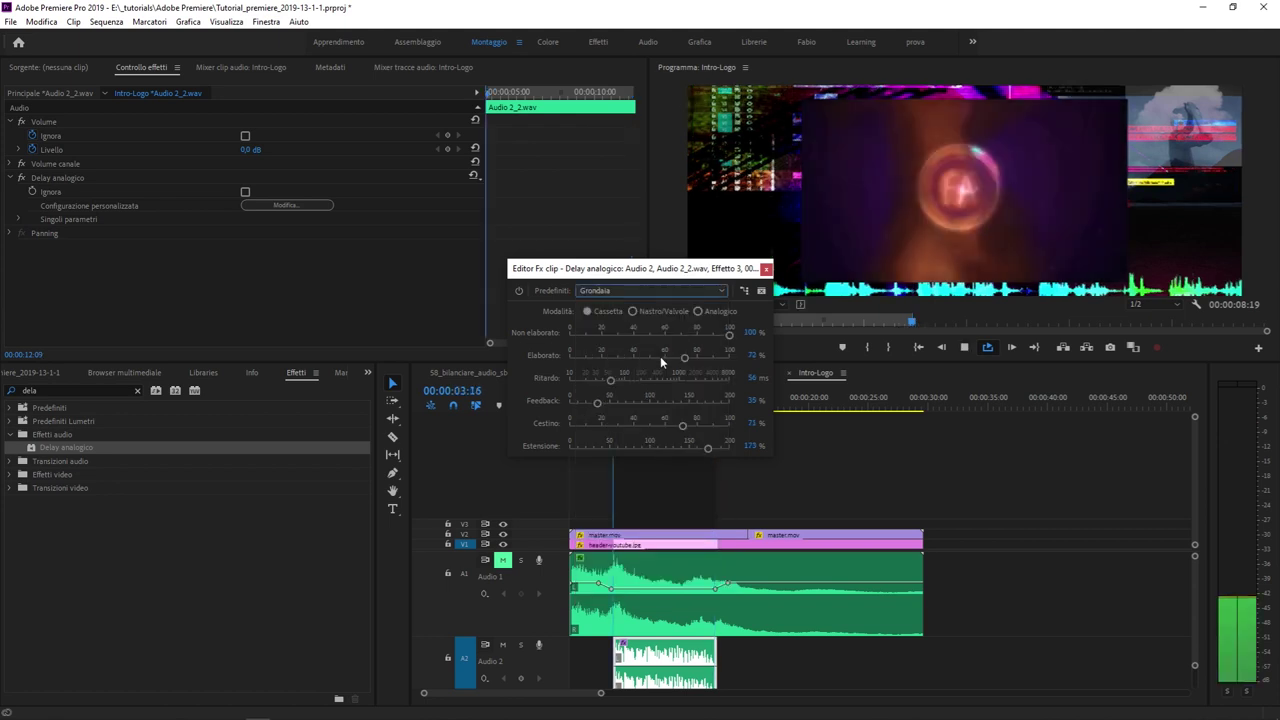
click(615, 291)
click(625, 480)
click(615, 292)
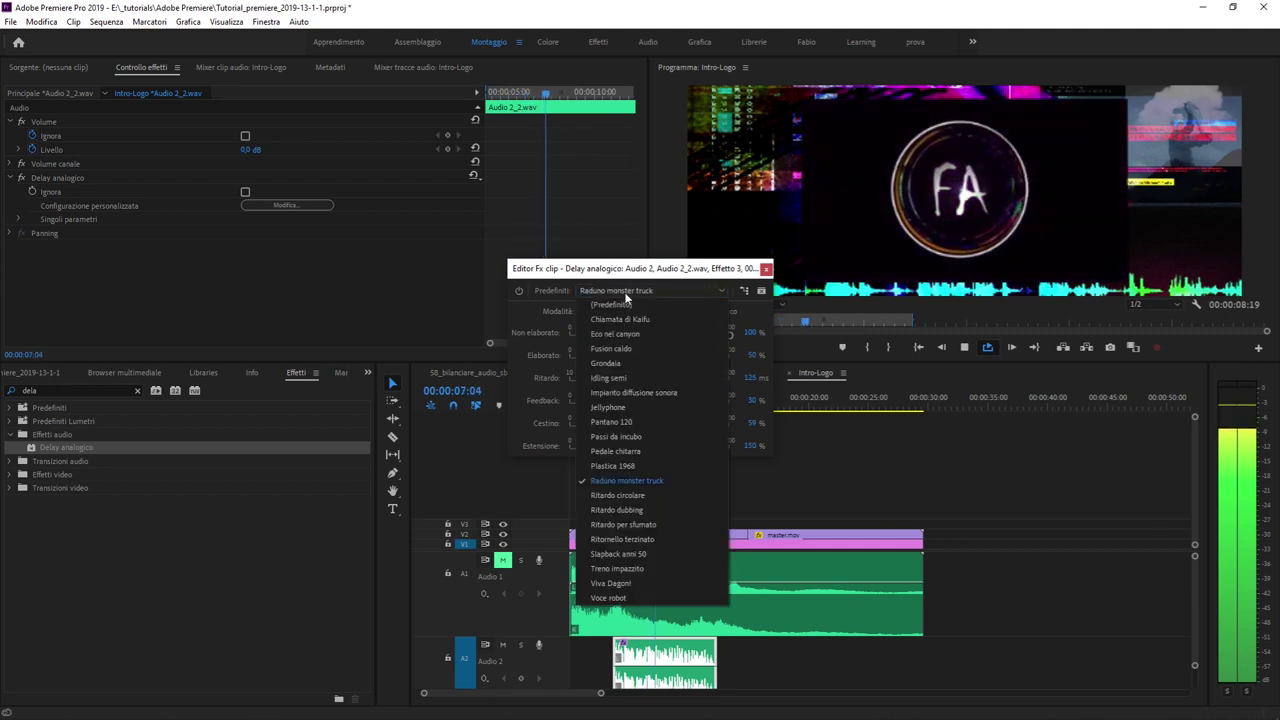
click(622, 539)
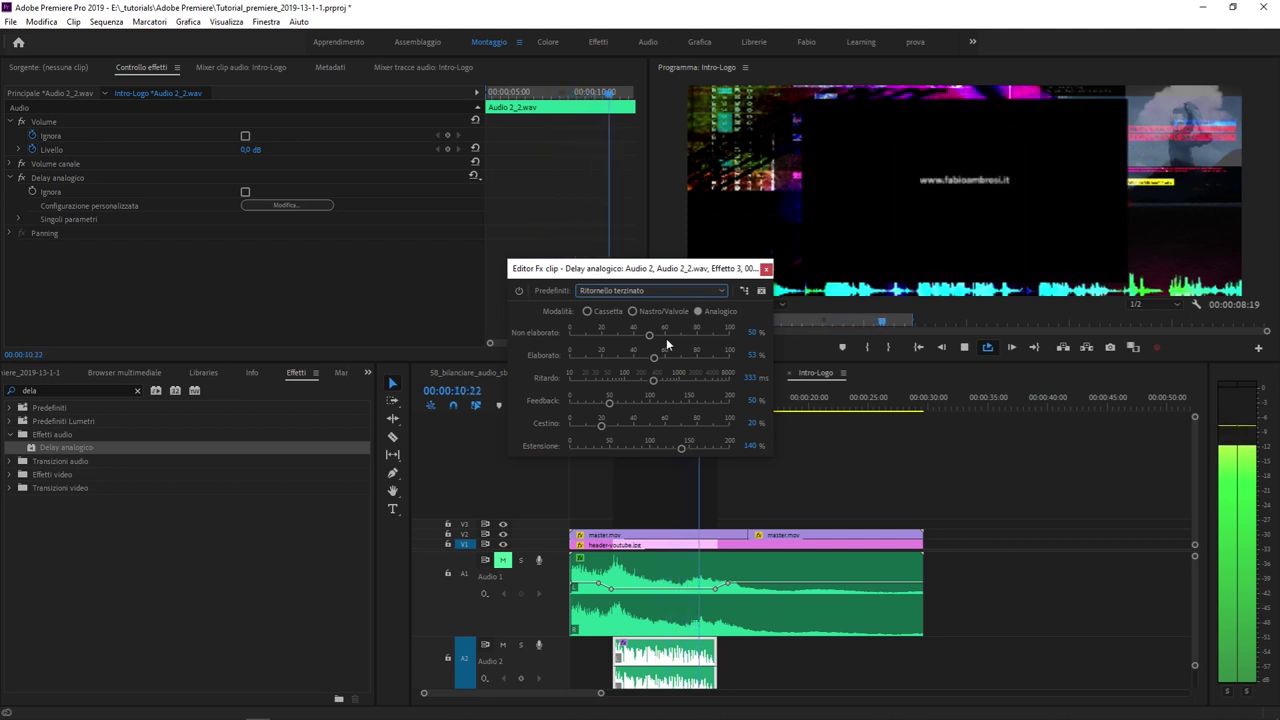
key(space)
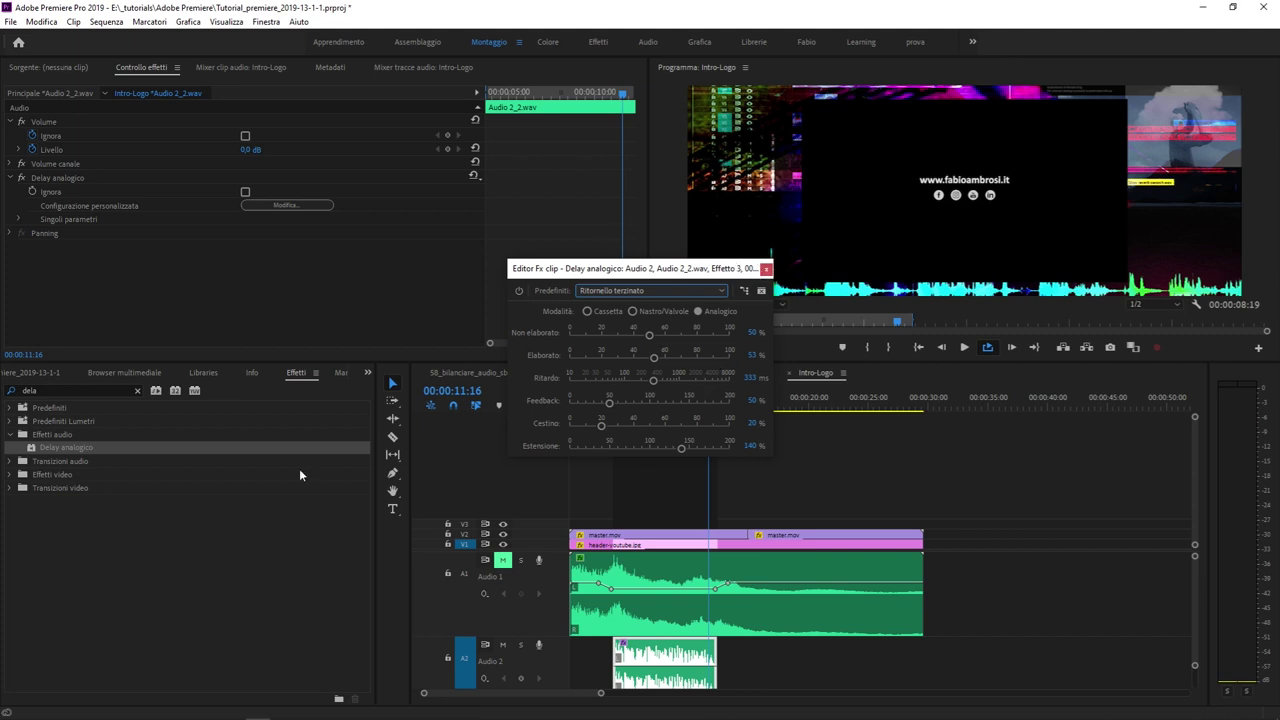
- Close the delay editor, delete Delay analogico, and select the 'dela' search text
click(767, 270)
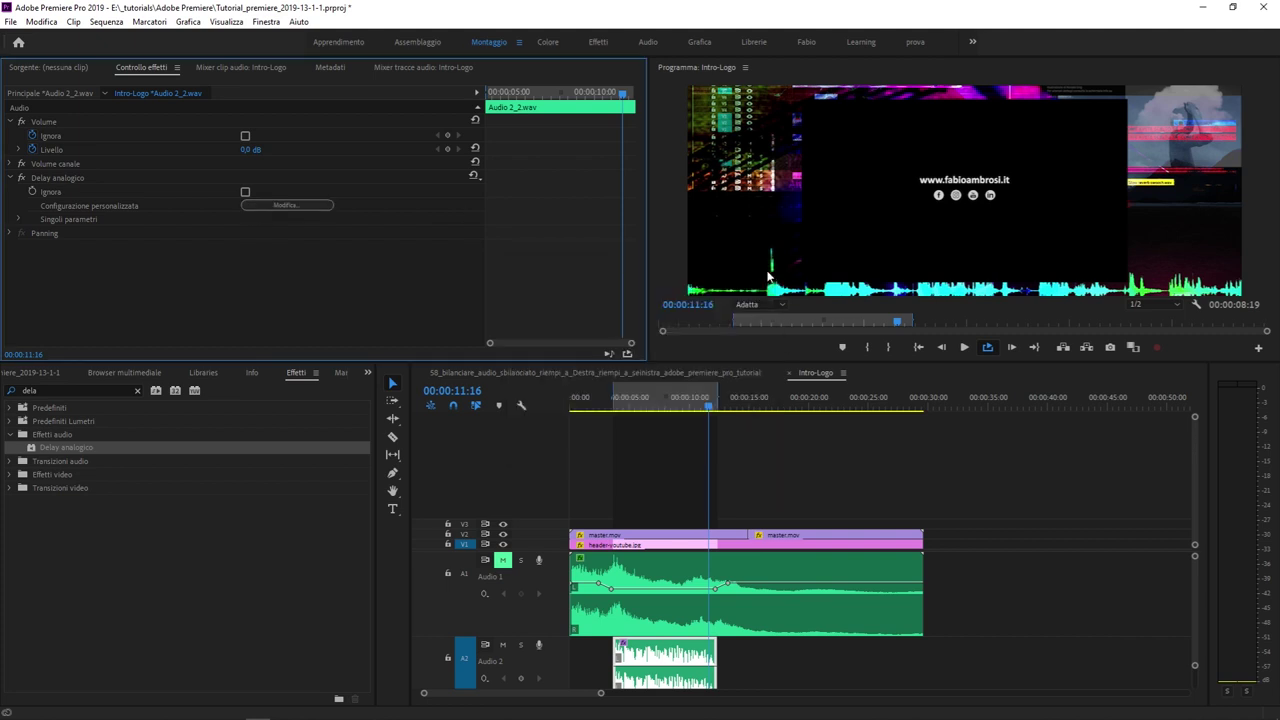
click(70, 176)
key(Delete)
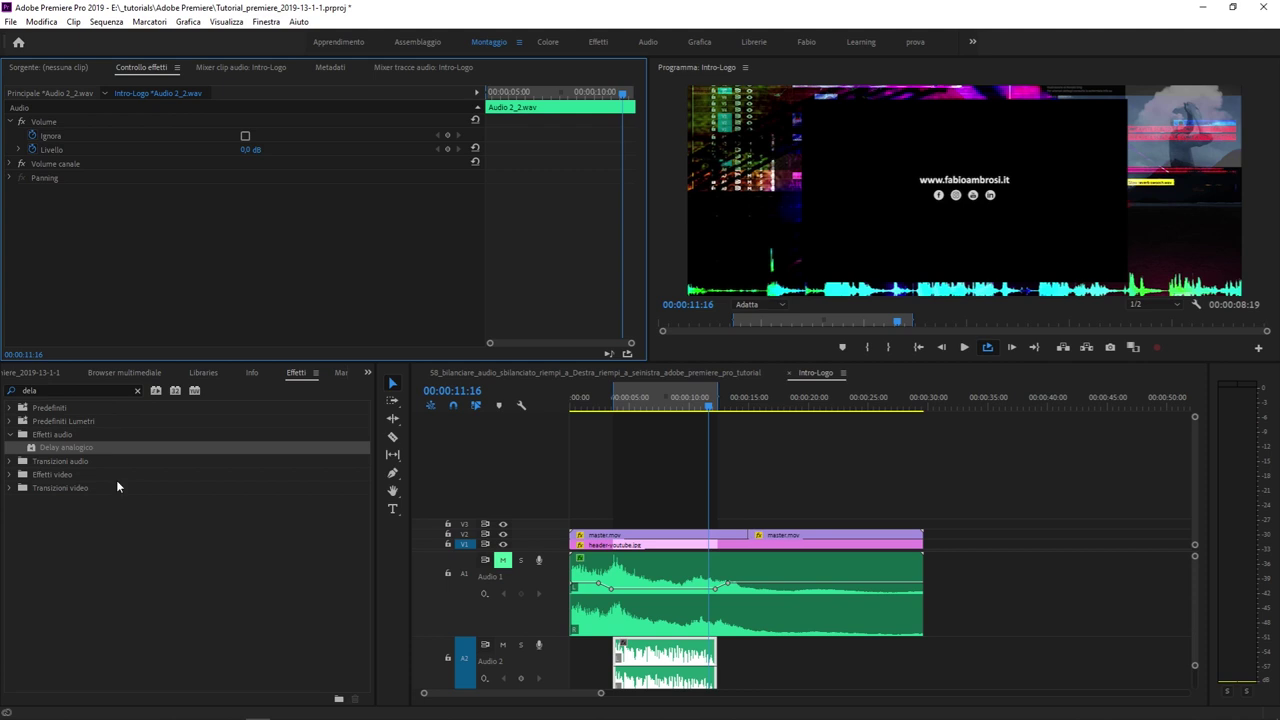
drag(106, 386, 5, 391)
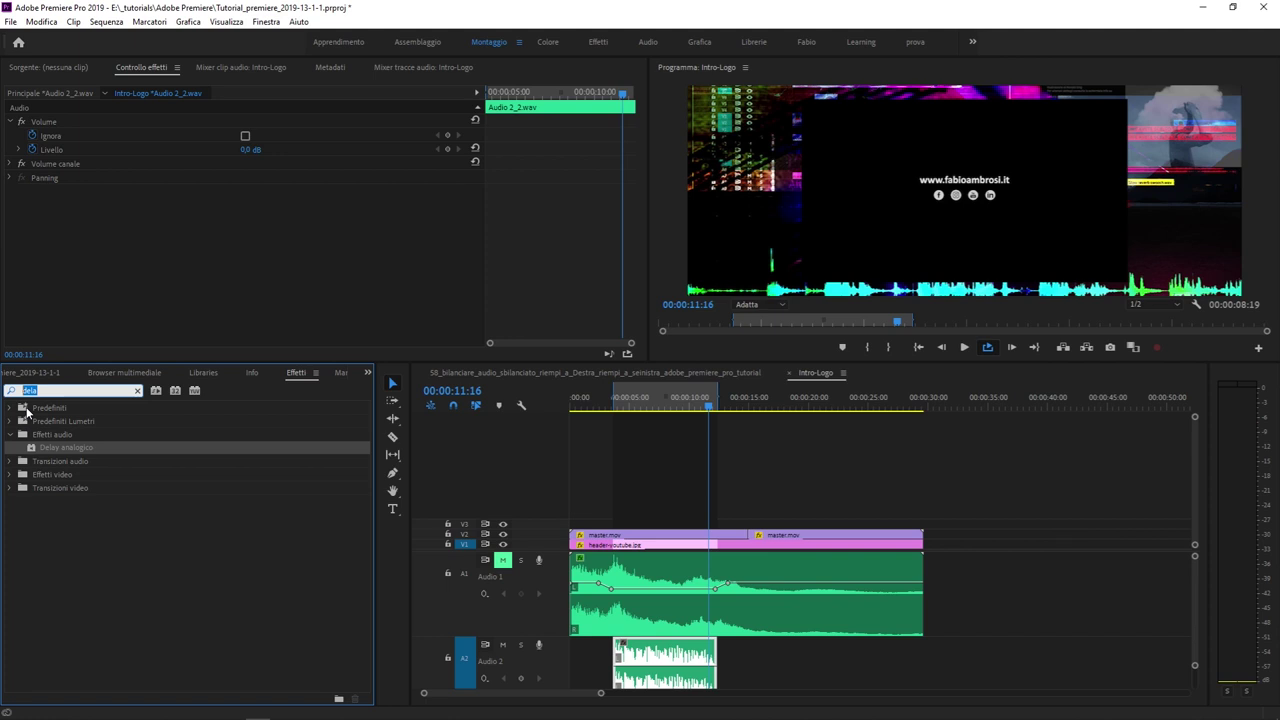
- Search 'equa', drag Equalizzatore parametrico onto Audio 2, and open its Modifica… editor
text(equa)
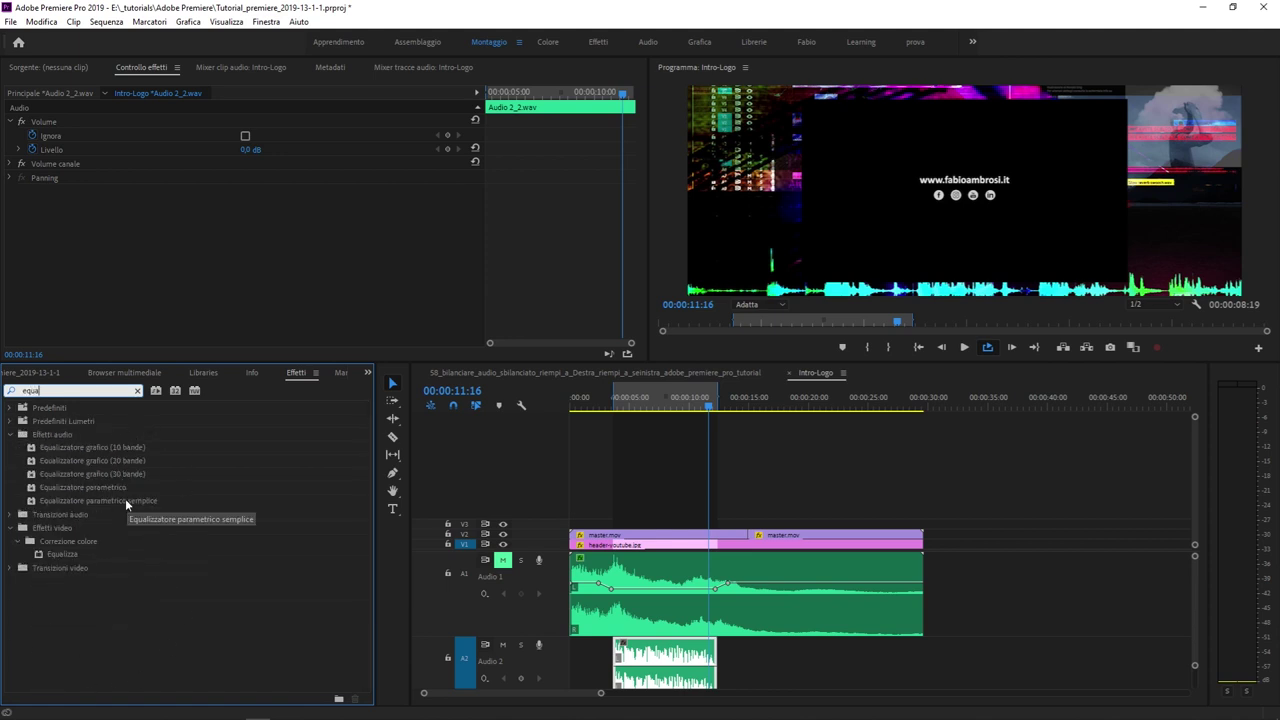
click(178, 606)
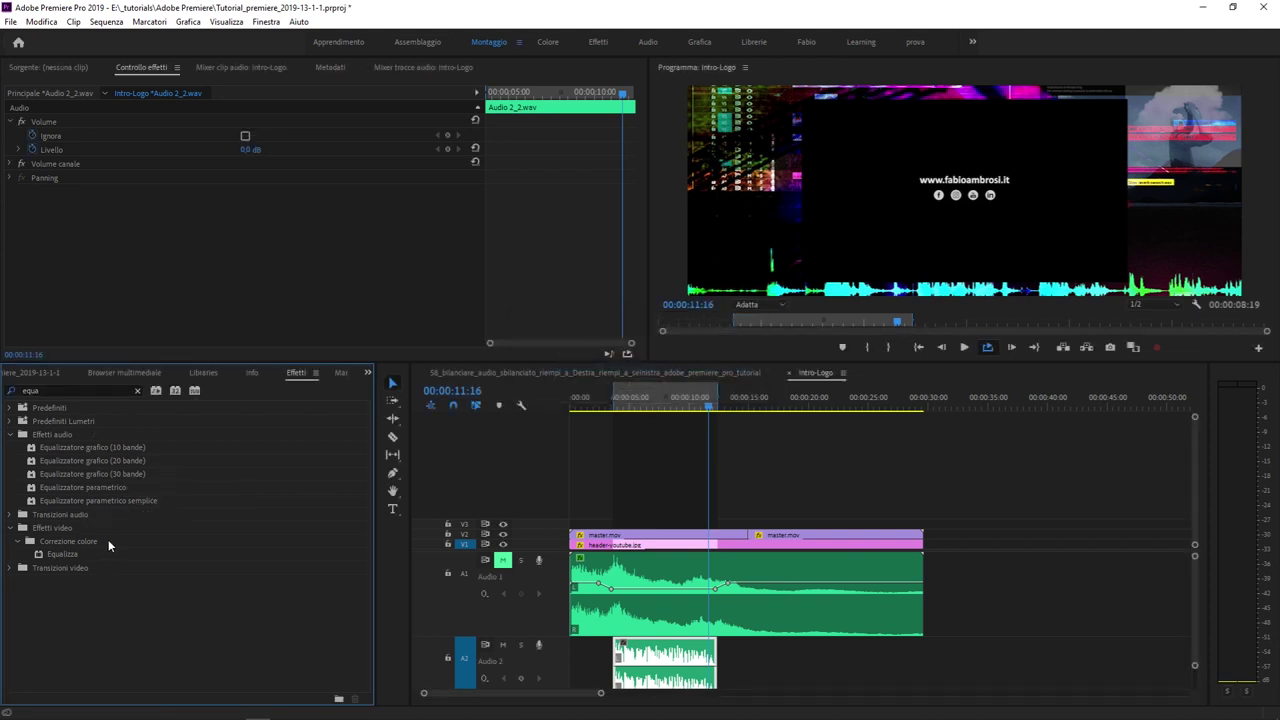
click(98, 487)
drag(98, 484, 624, 650)
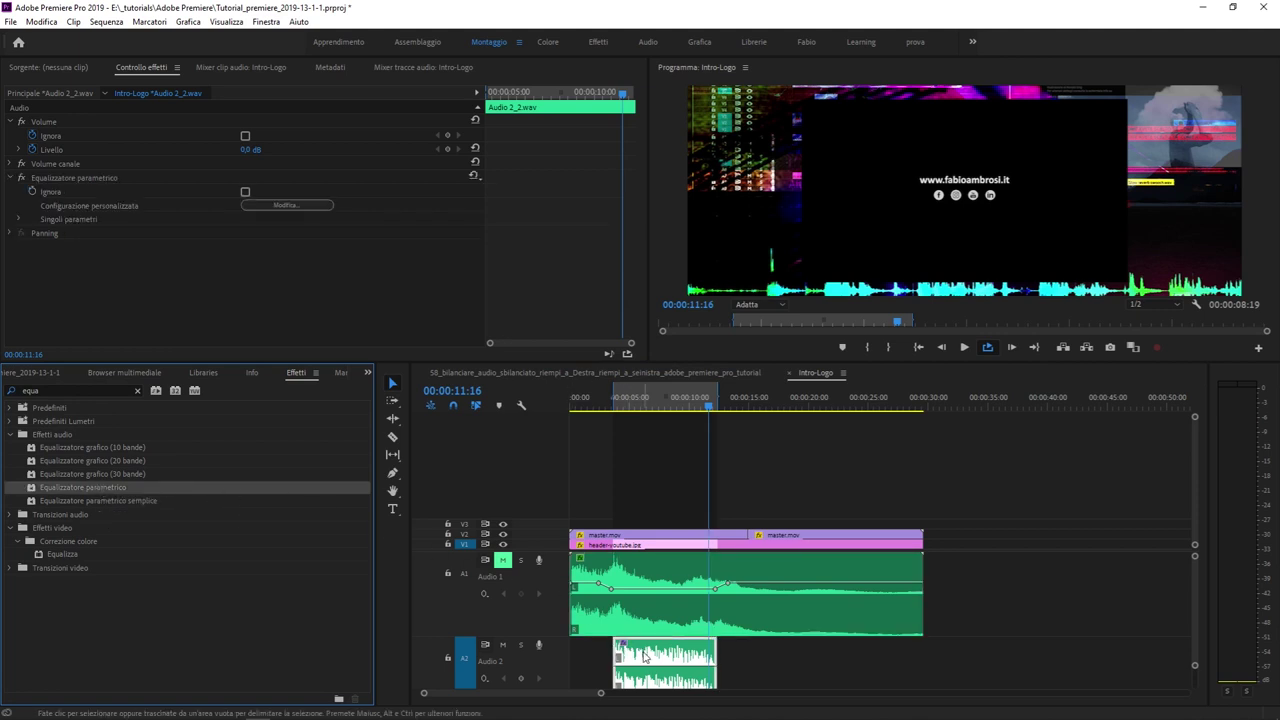
click(284, 205)
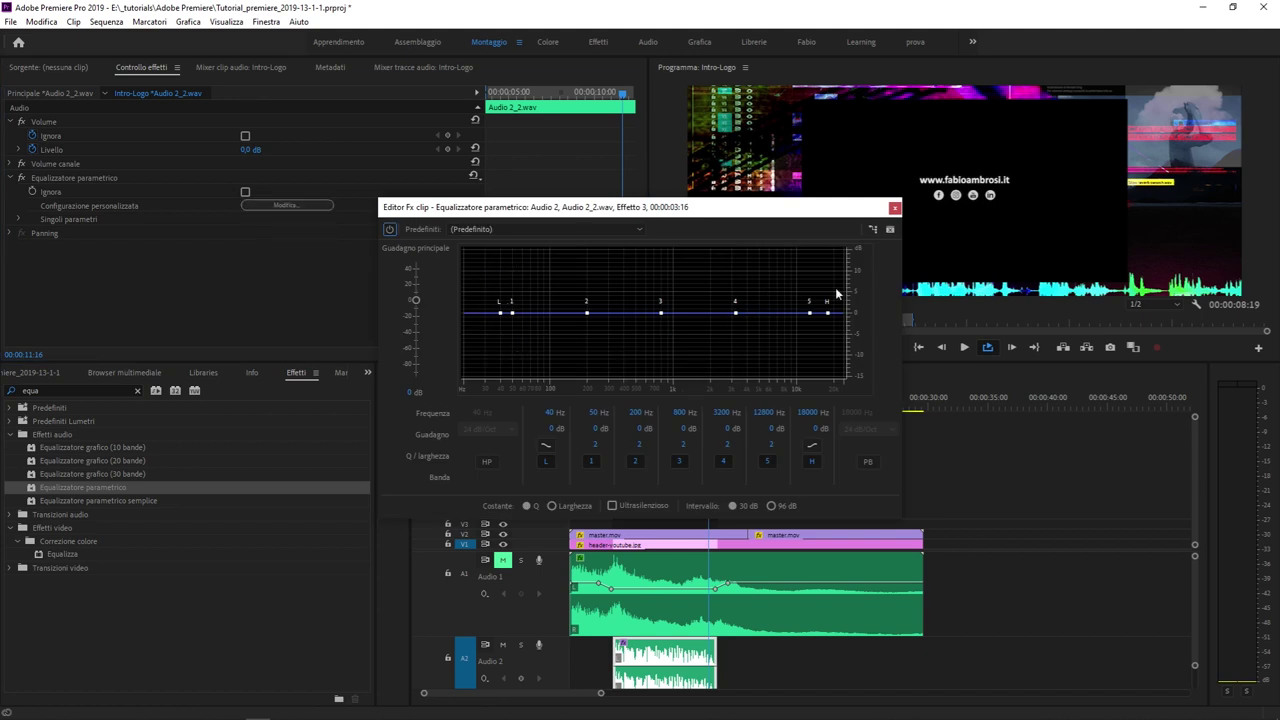
- Reset the parametric EQ with Ripristino completo, then play the intro with the Radio old time preset
click(490, 230)
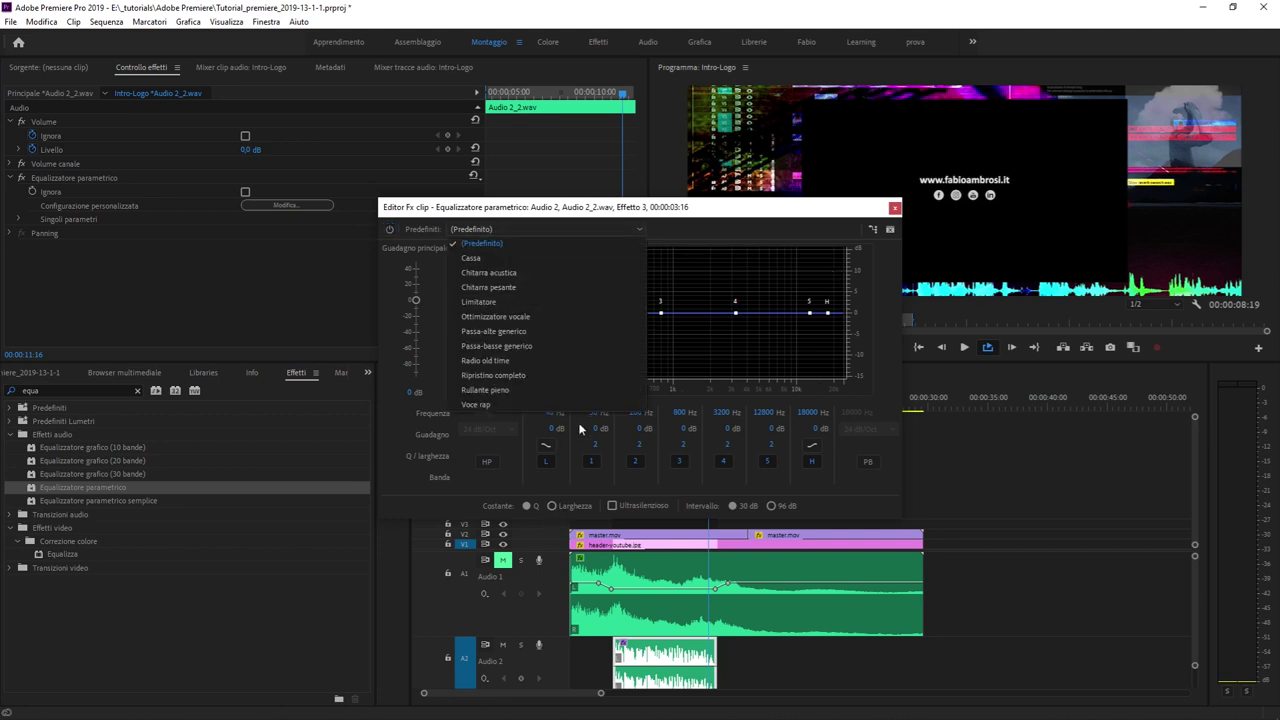
click(575, 372)
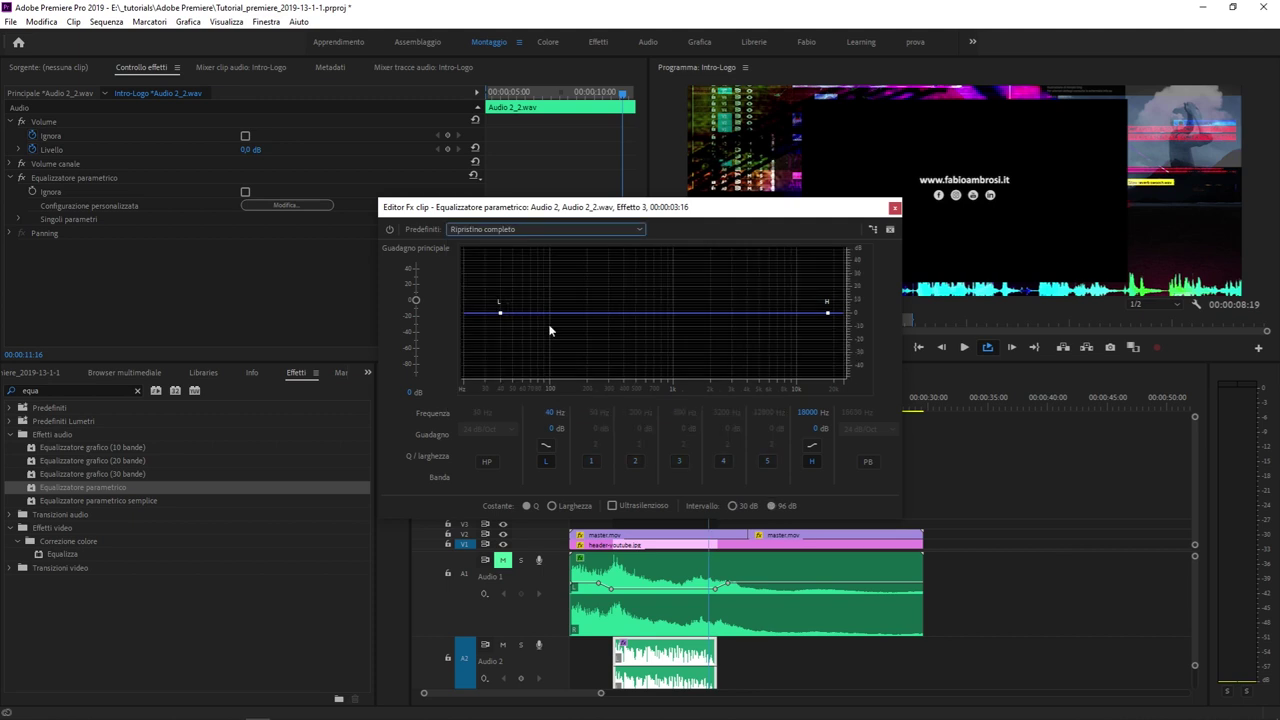
click(511, 229)
click(539, 357)
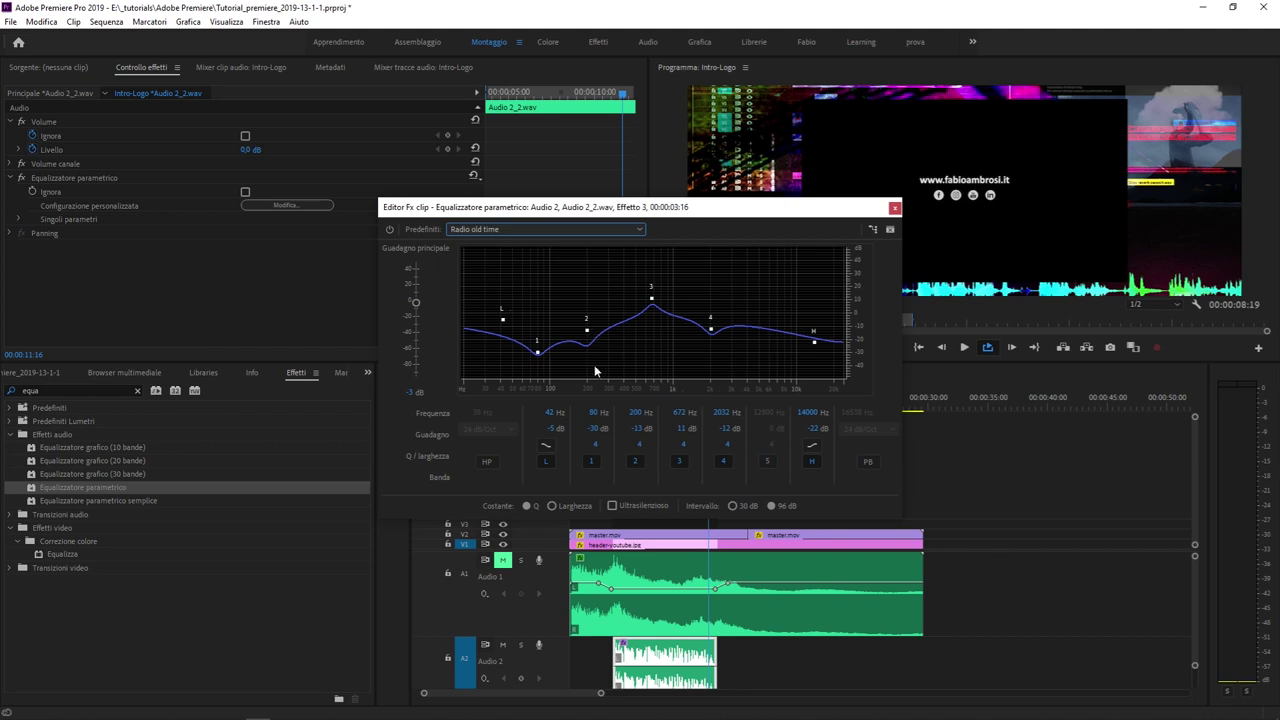
key(space)
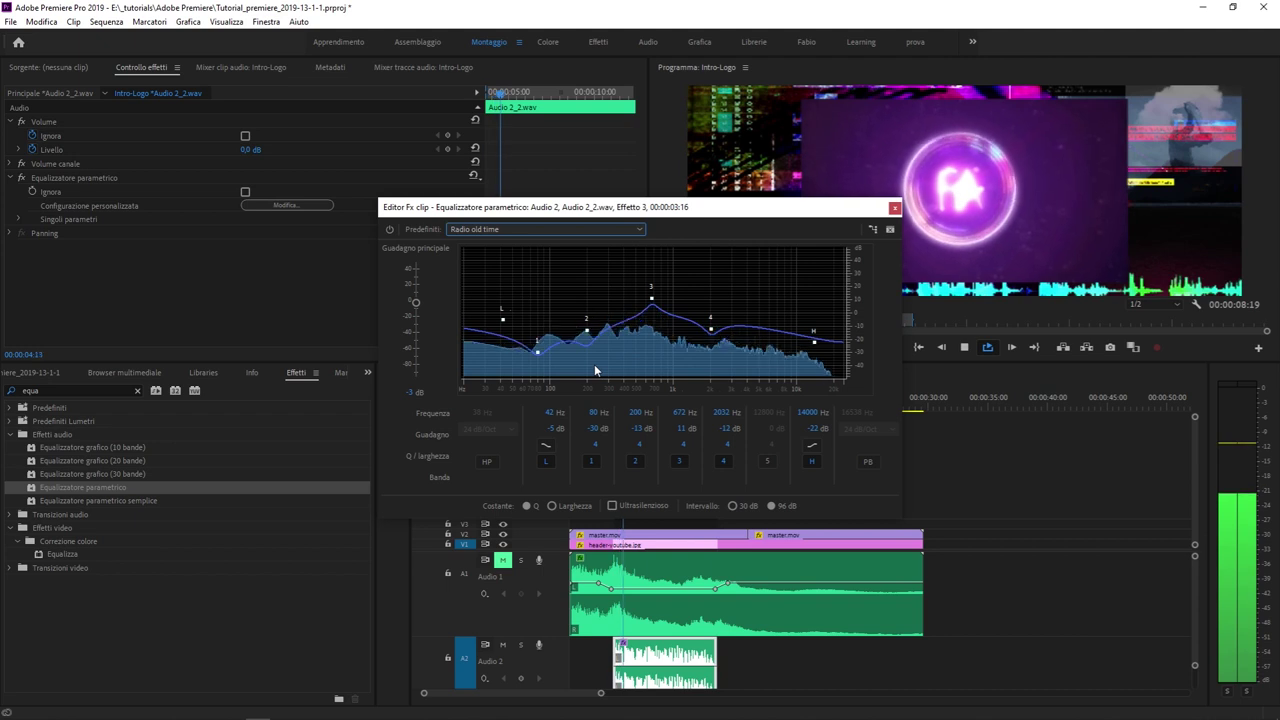
key(space)
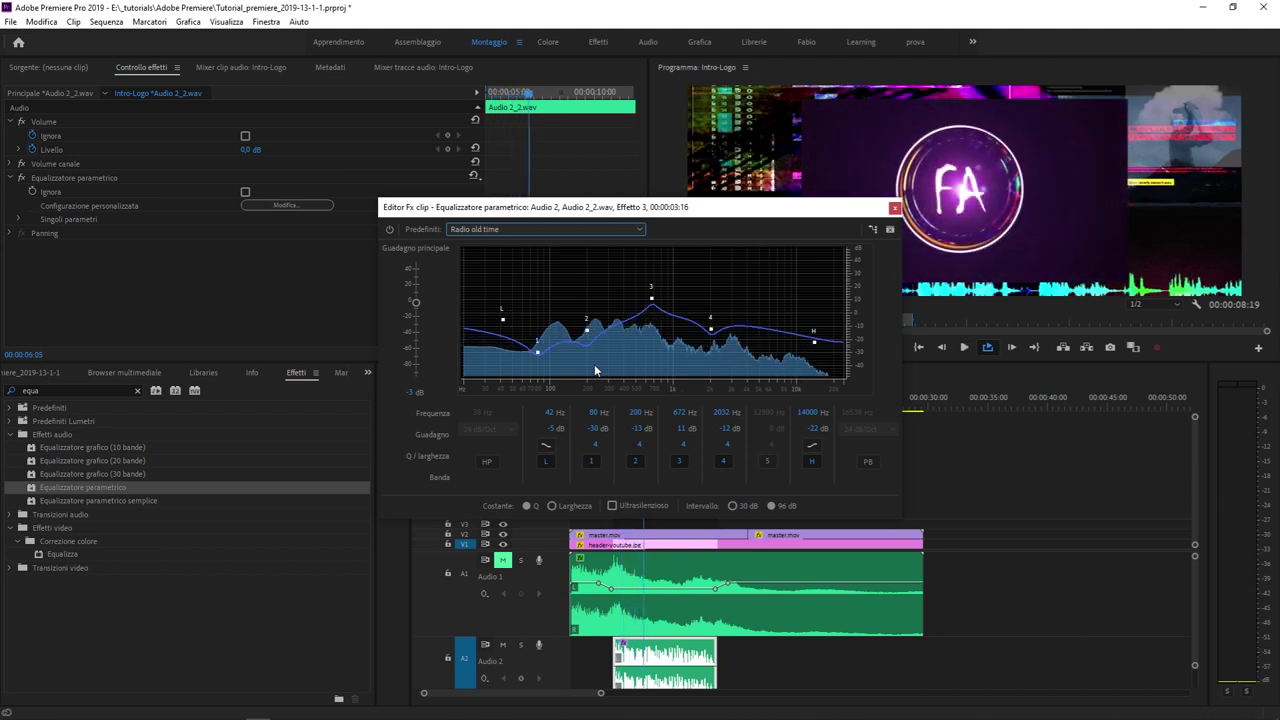
- Play the intro with the Voce rap preset, then switch to the Chitarra acustica and Limitatore presets
click(538, 230)
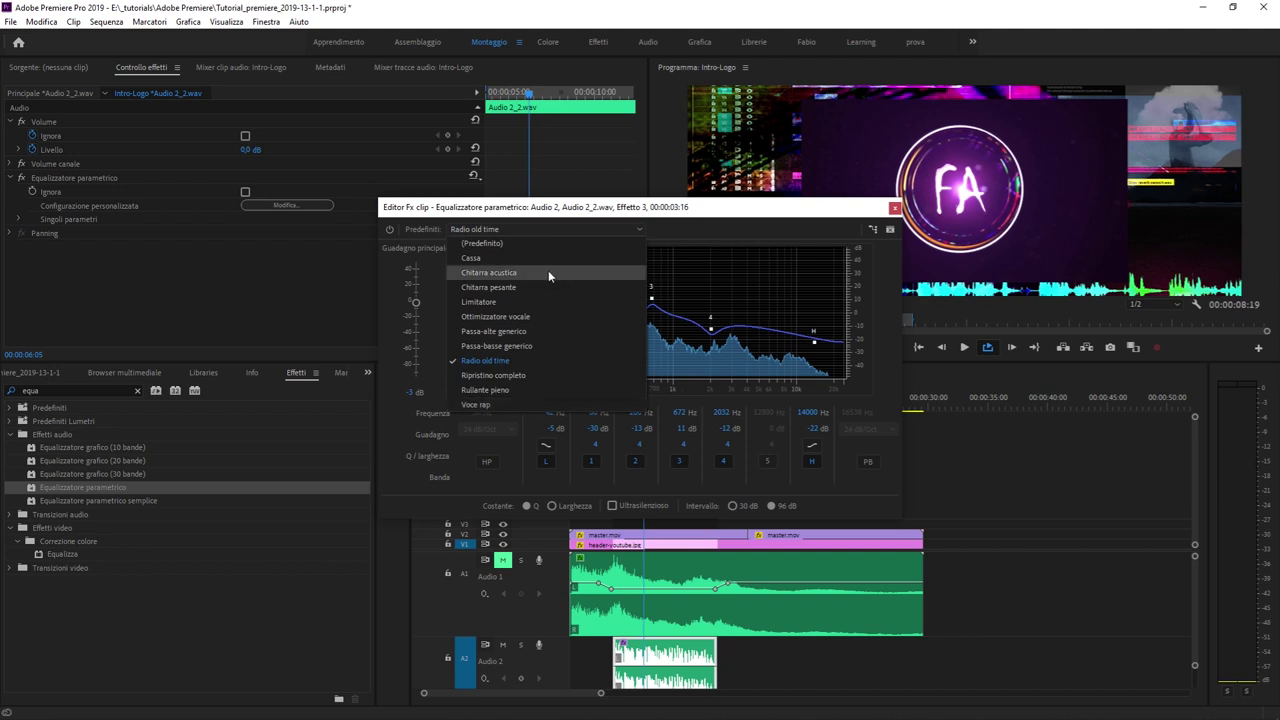
click(533, 403)
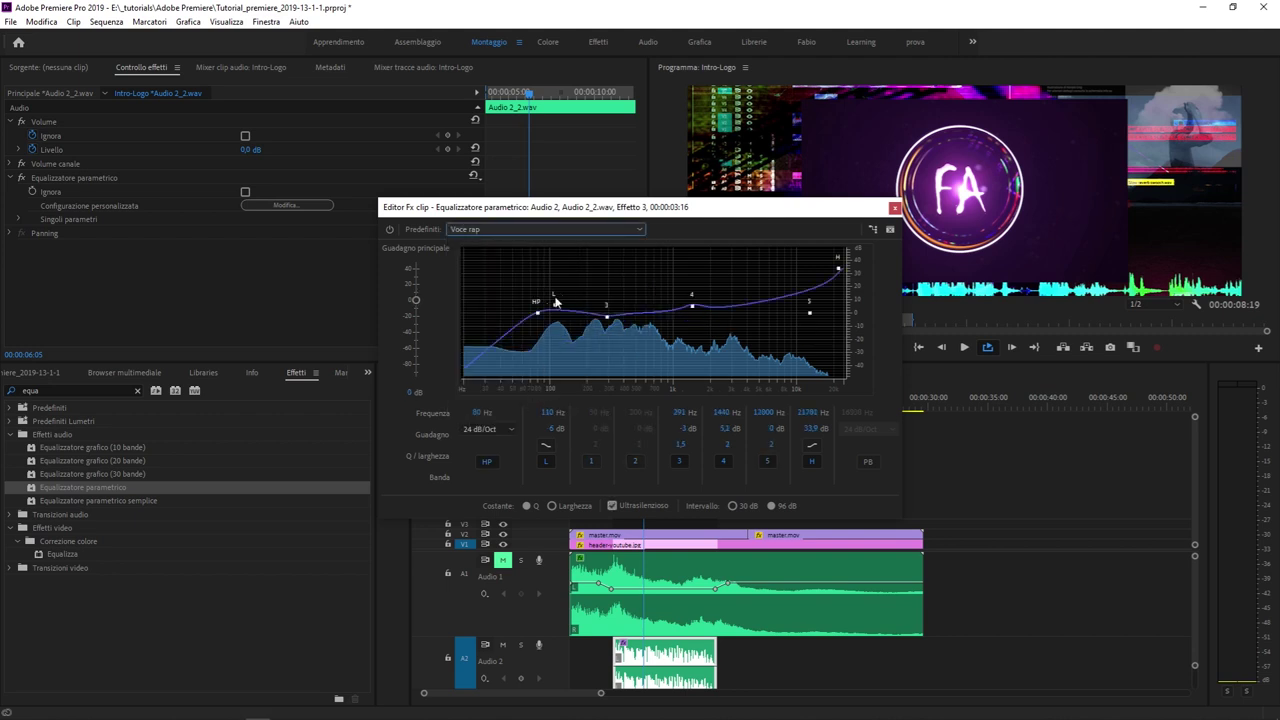
key(space)
click(556, 229)
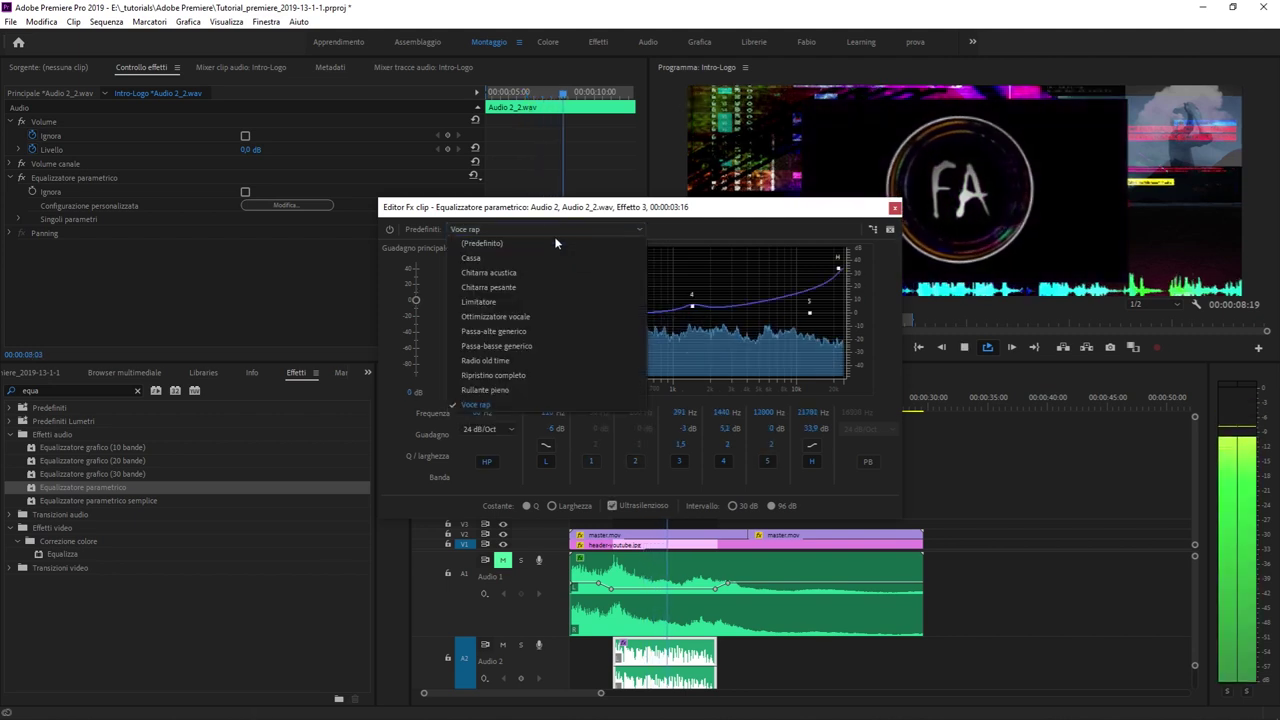
click(545, 273)
click(538, 230)
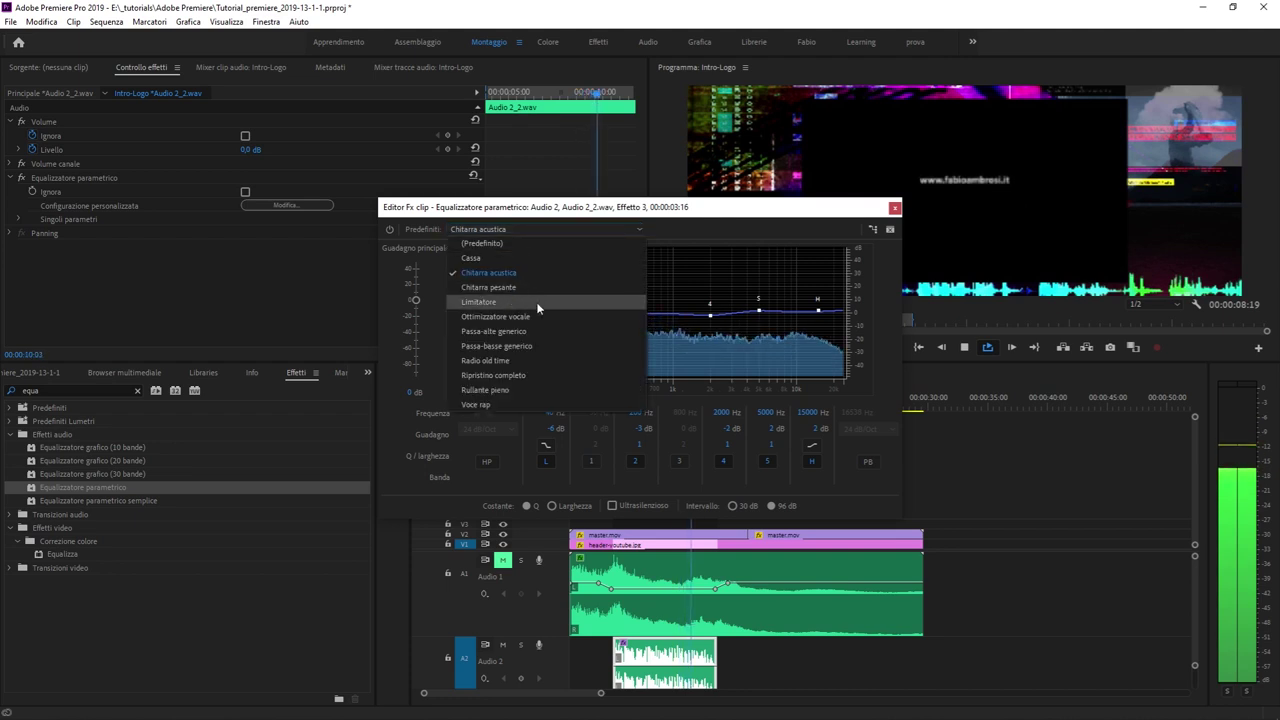
click(542, 301)
click(543, 230)
- Restore the (Predefinito) EQ and pull the high band and band 5 down to -15 dB
click(540, 244)
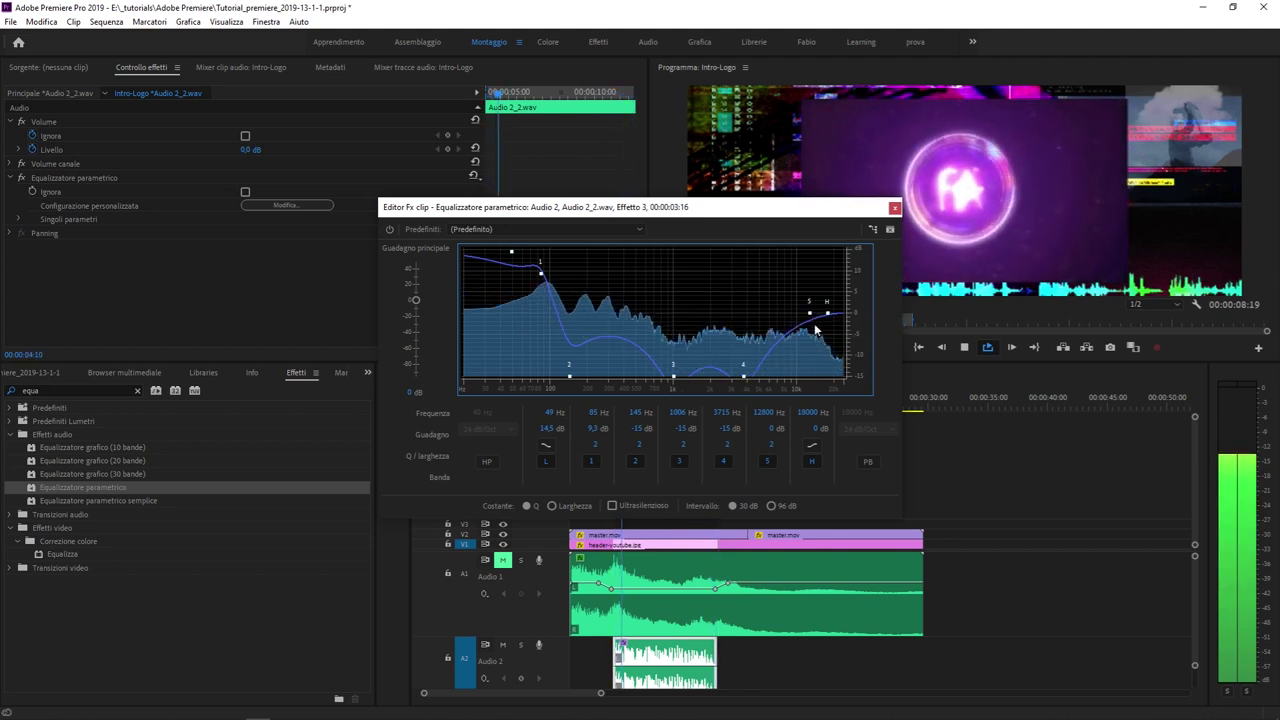
drag(826, 372, 825, 375)
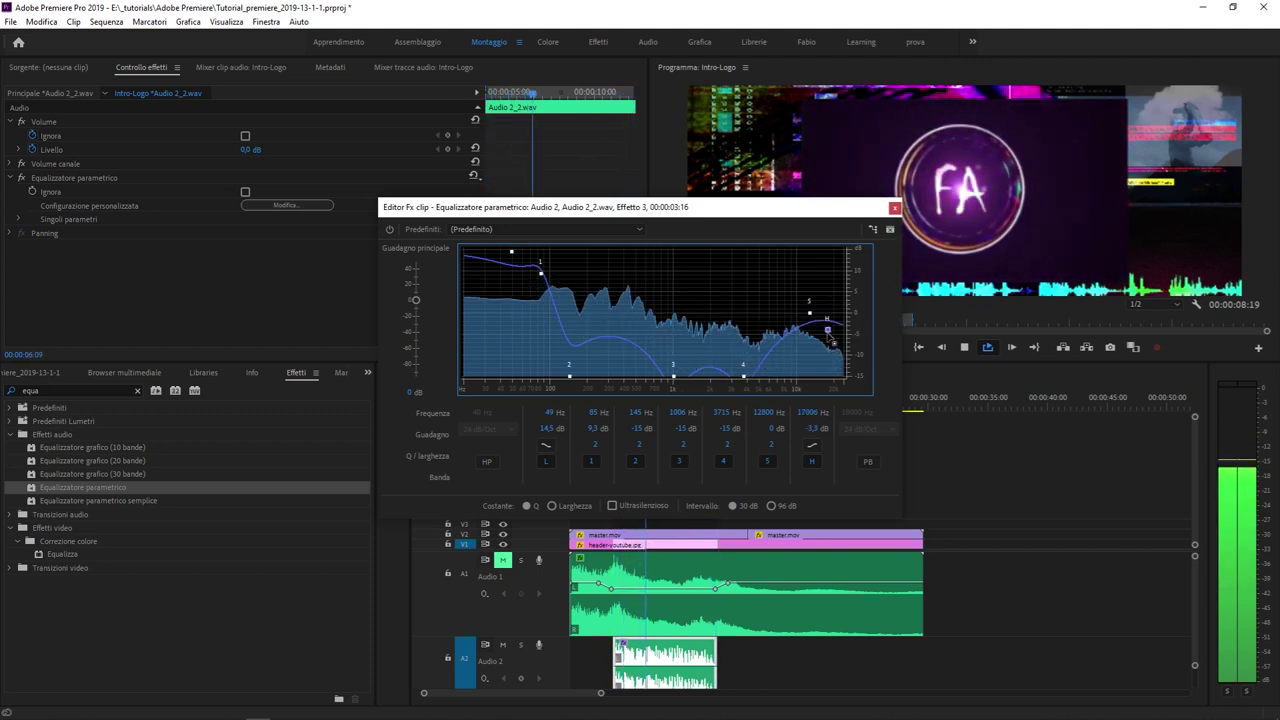
drag(810, 314, 802, 375)
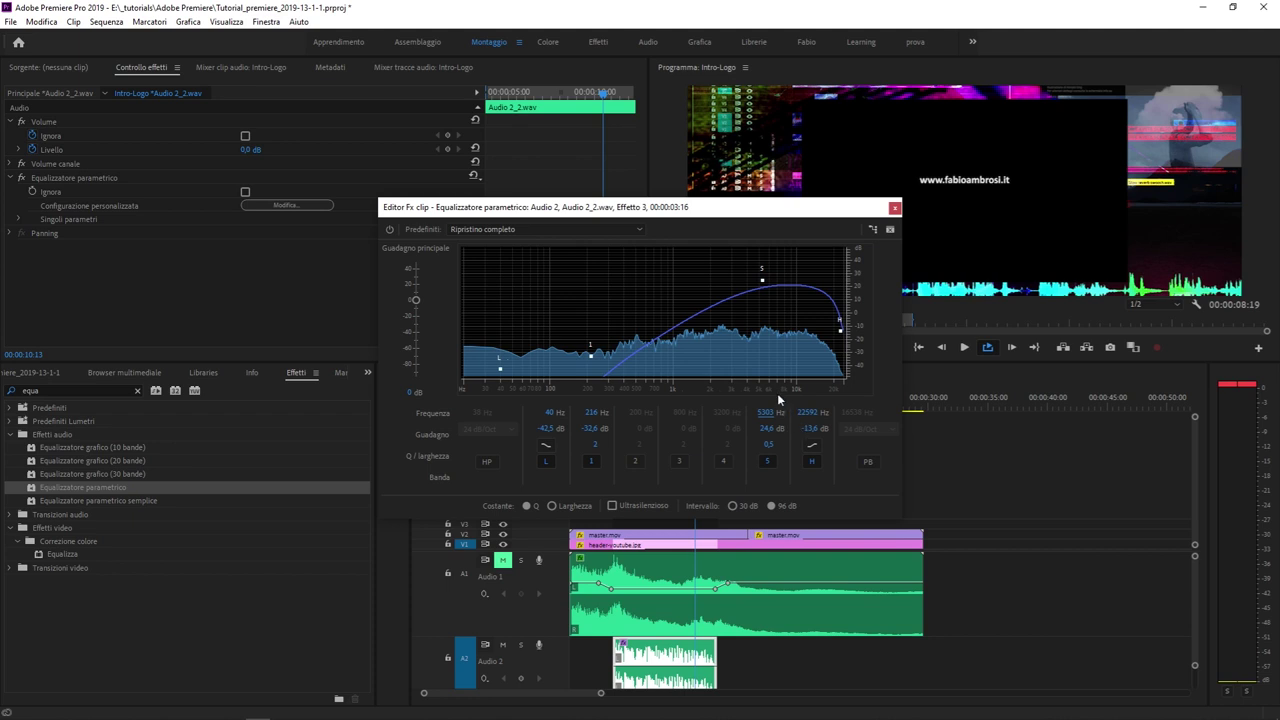
- Apply the Chitarra pesante preset, raising 454 Hz and 2938 Hz by 4 dB
click(491, 229)
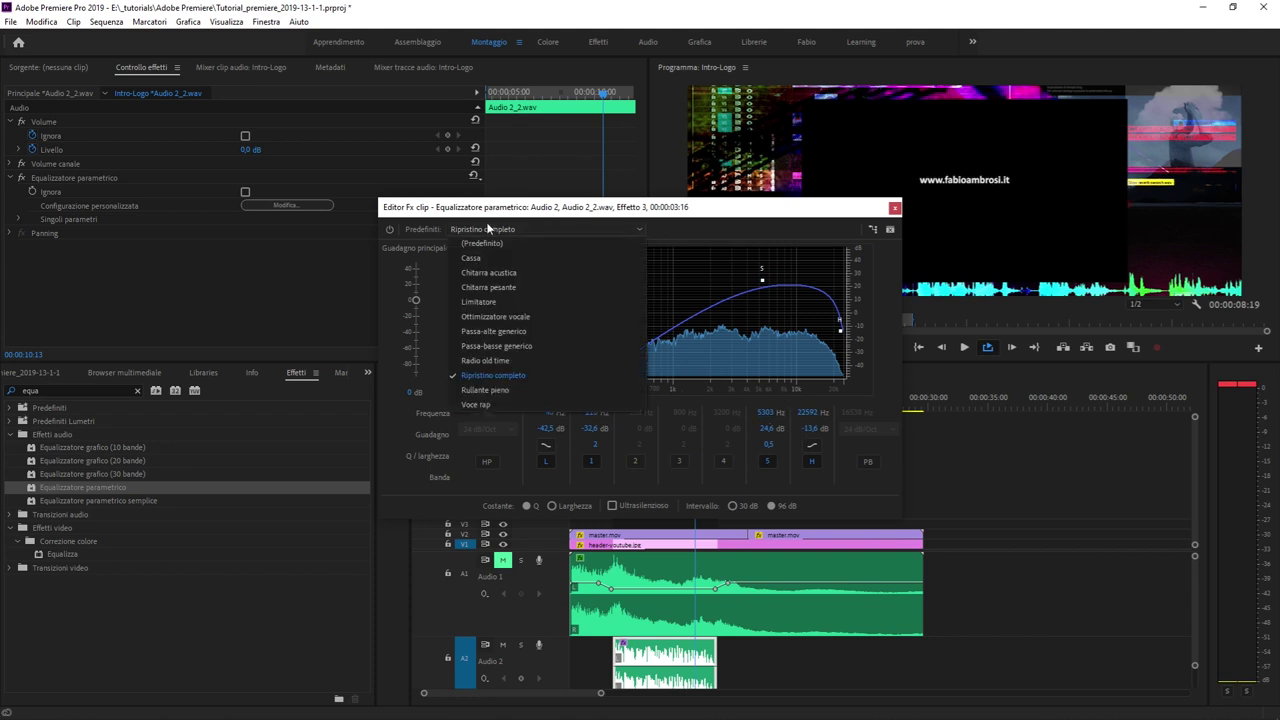
click(530, 287)
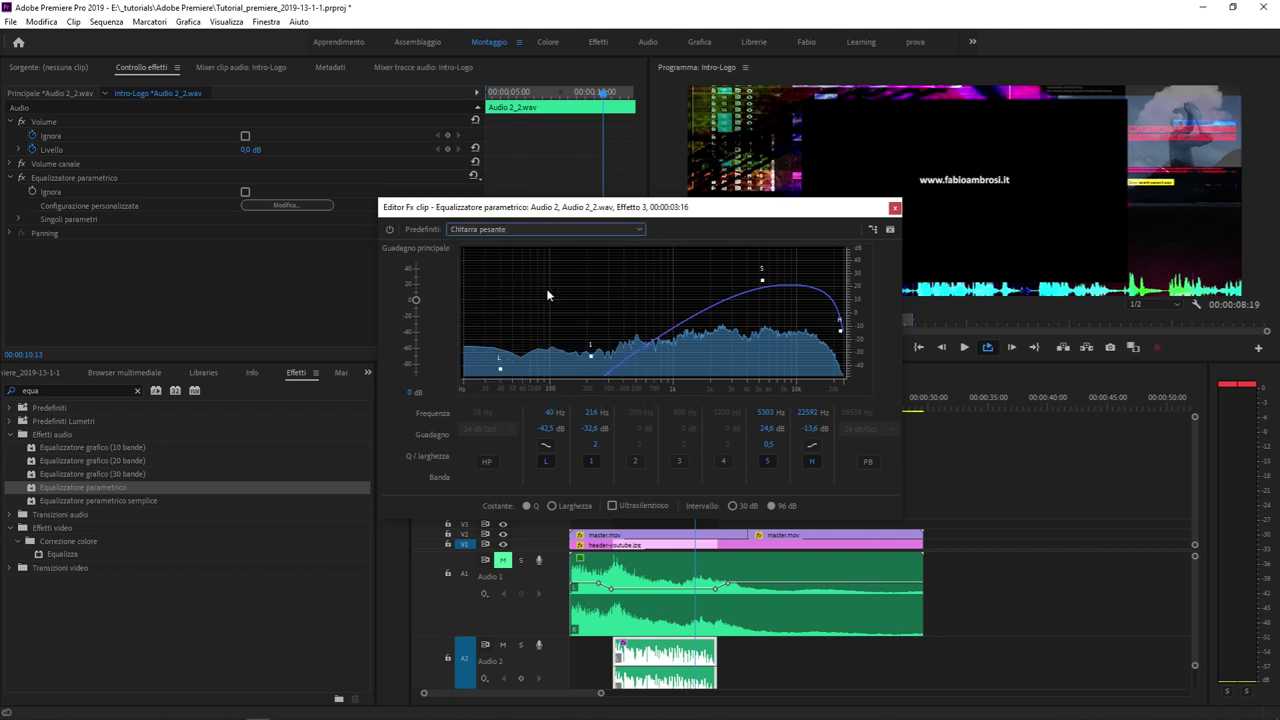
click(510, 230)
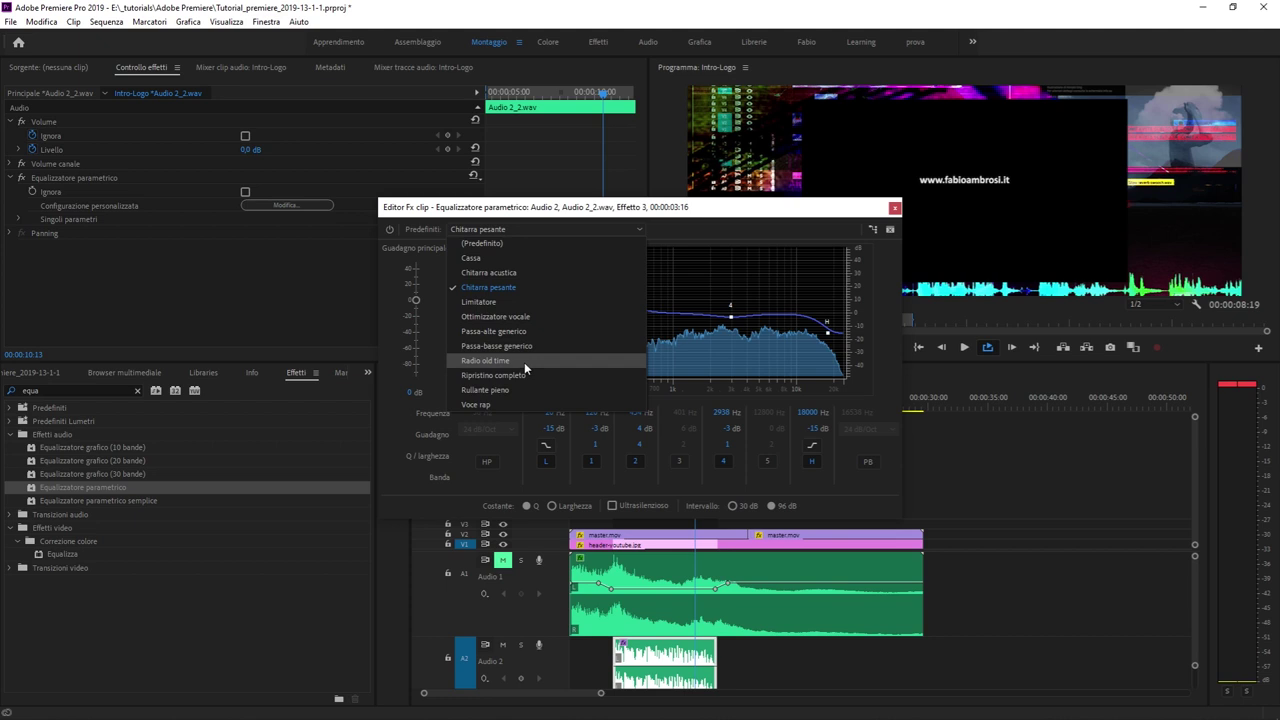
- Delete Equalizzatore parametrico from Audio 2_2.wav, add Equalizzatore grafico (30 bande), and open its editor
click(895, 208)
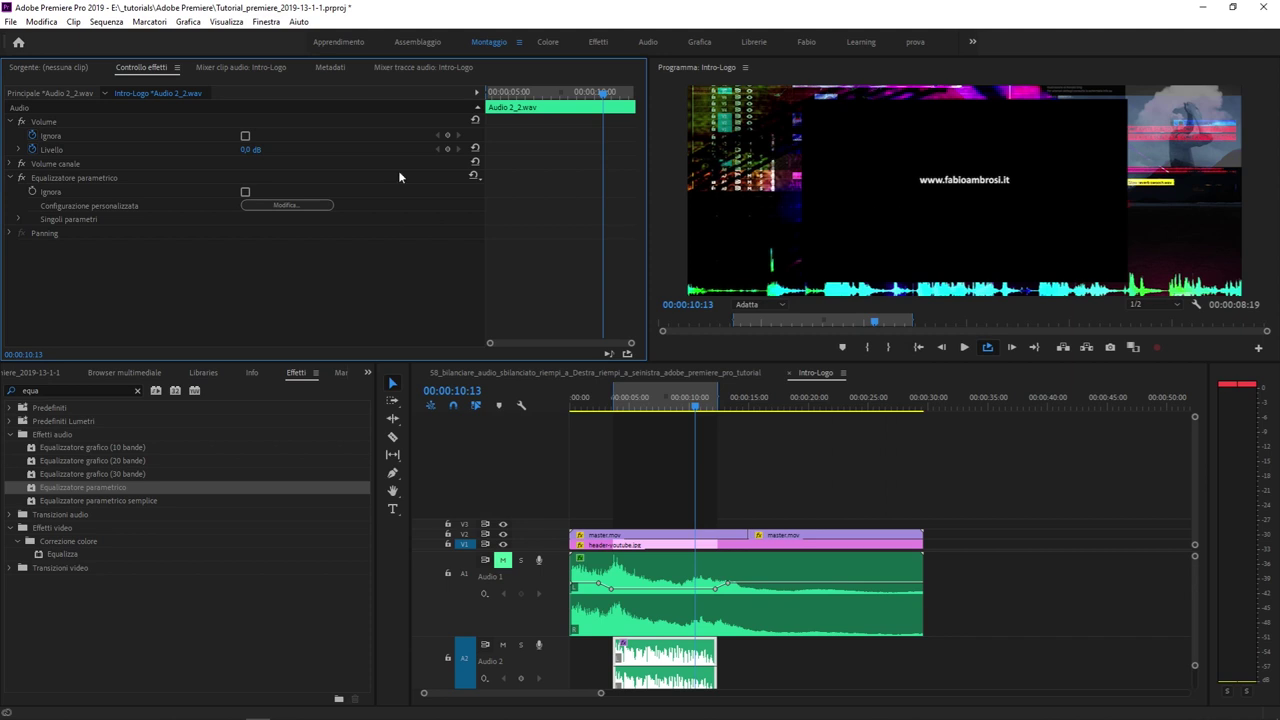
click(68, 177)
key(Delete)
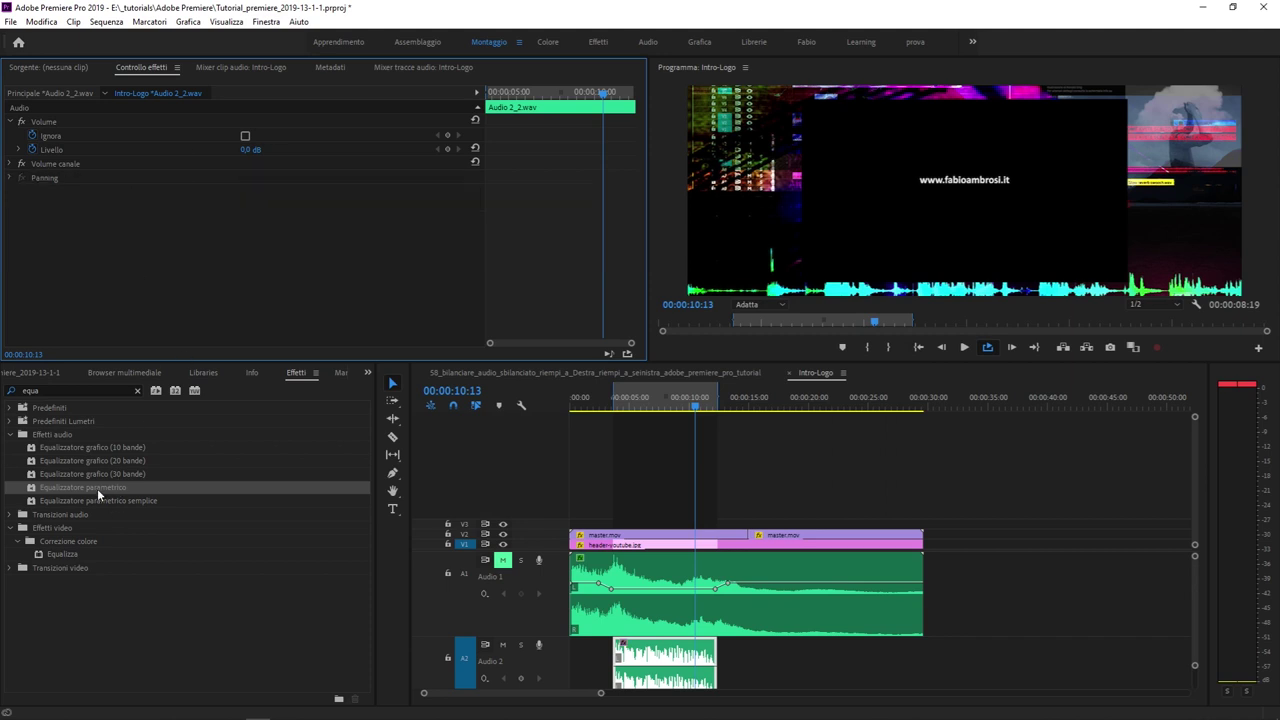
drag(124, 470, 134, 277)
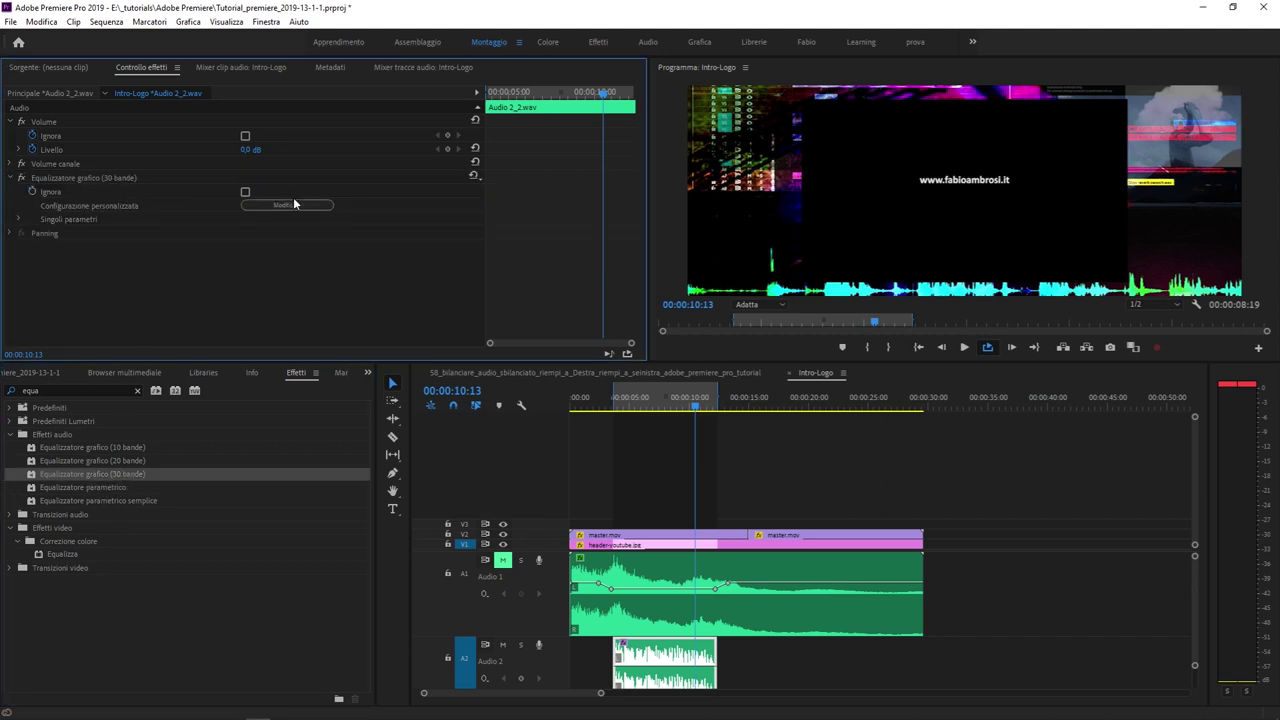
click(287, 205)
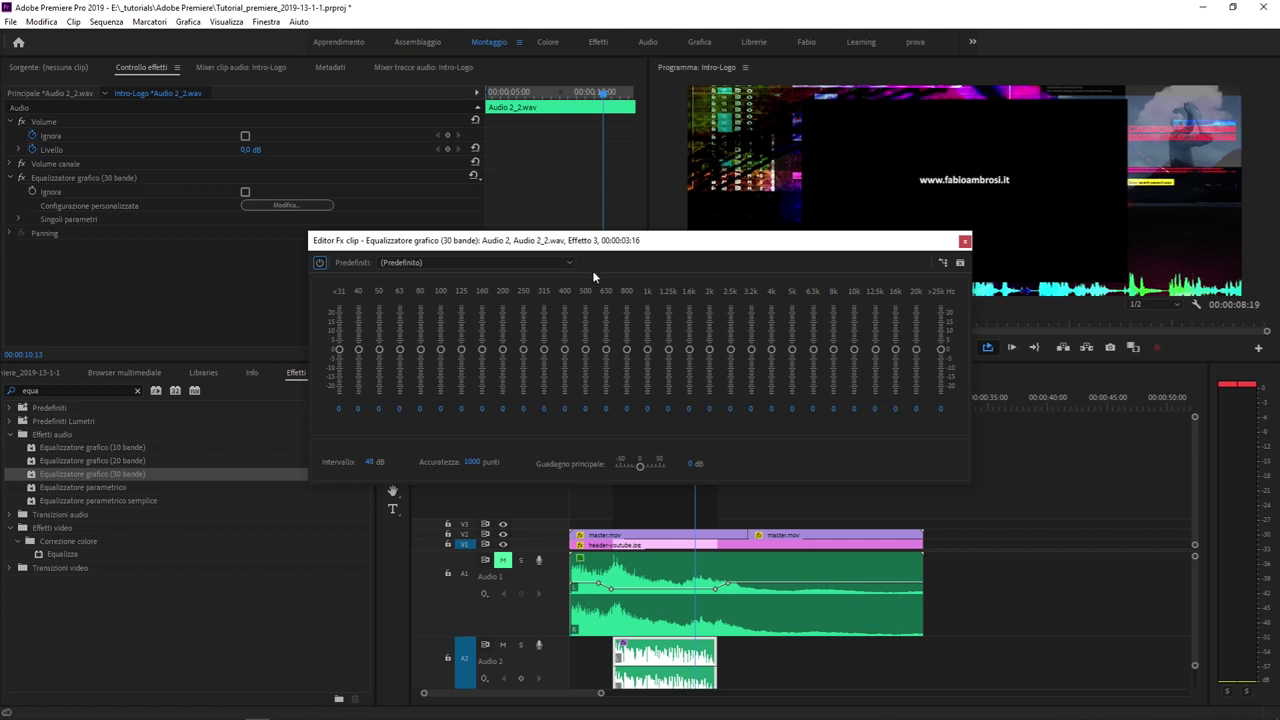
- Move the 30-band graphic EQ editor up to uncover the timeline, keeping every band flat at 0 dB
drag(626, 246, 621, 116)
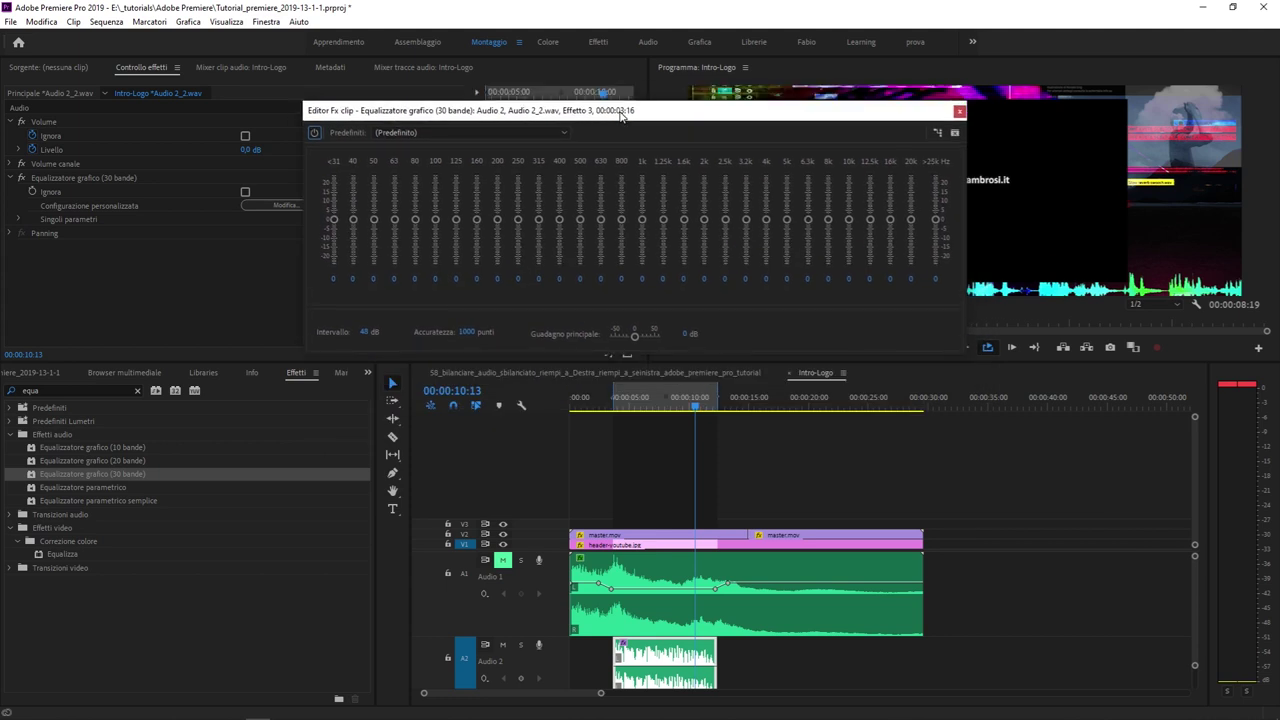
drag(621, 116, 610, 129)
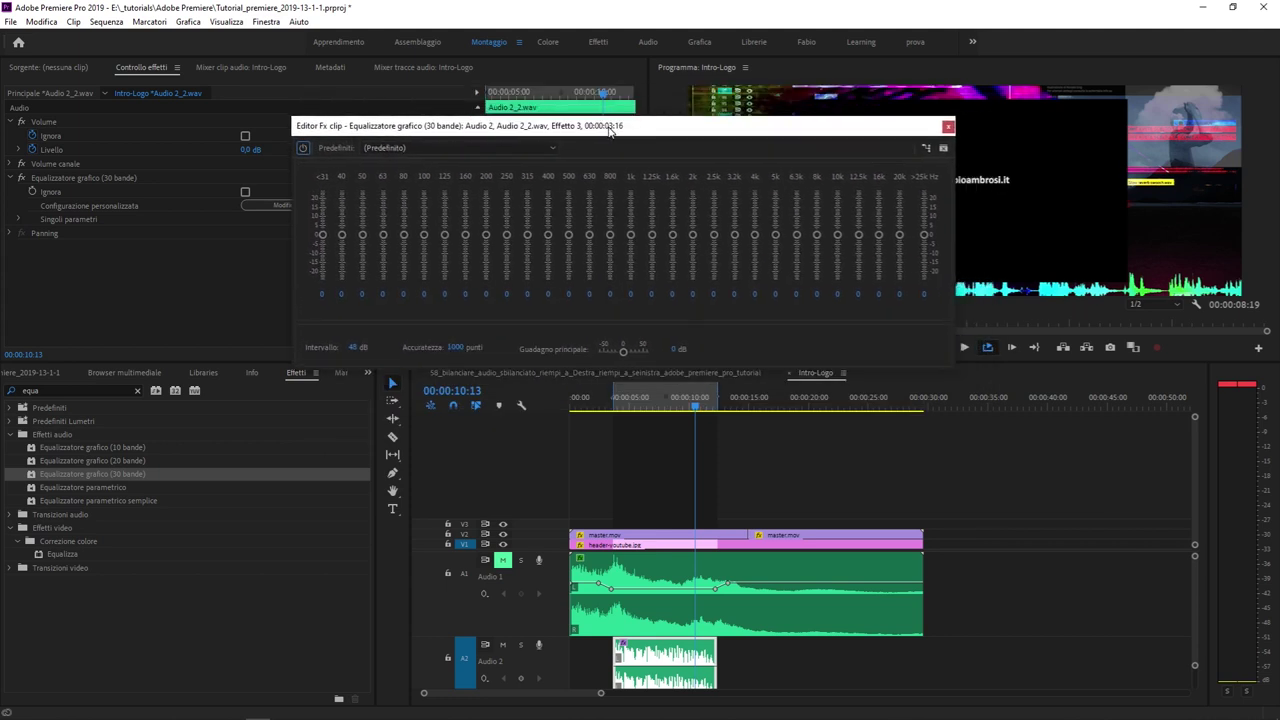